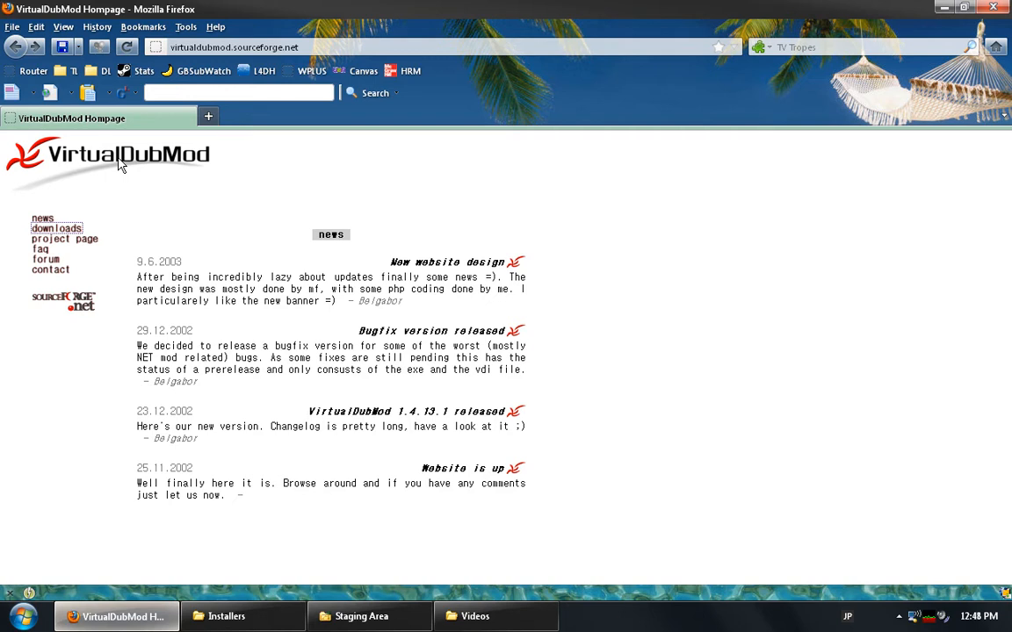
Step: Browse the VirtualDubMod project's downloads to the VirtualDubMod 1.5.10.2 release folder on SourceForge
{"action": "left_click", "coordinate": [52, 234]}
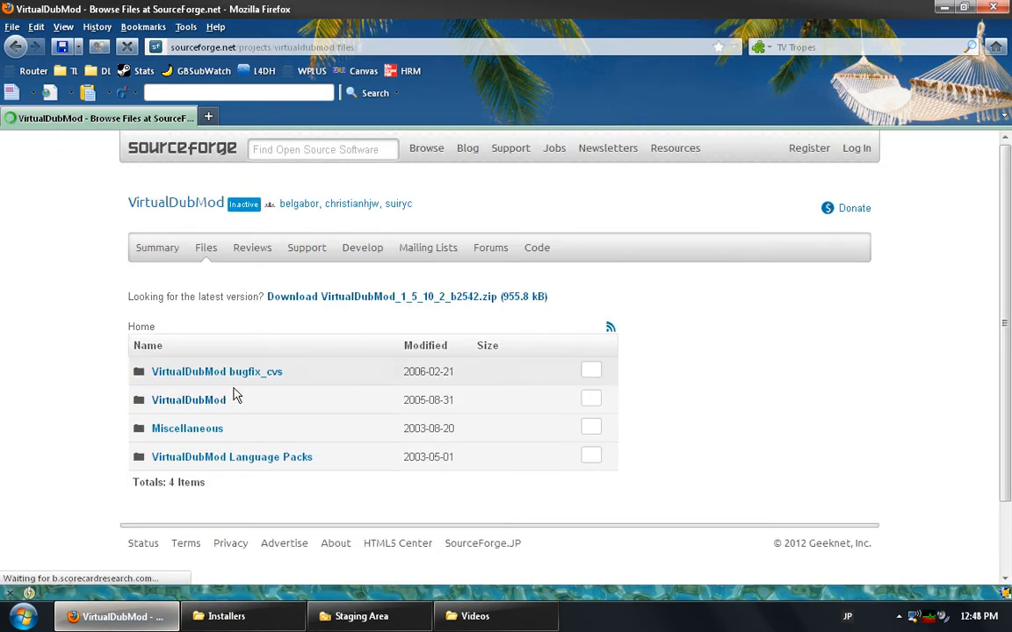
{"action": "left_click", "coordinate": [204, 401]}
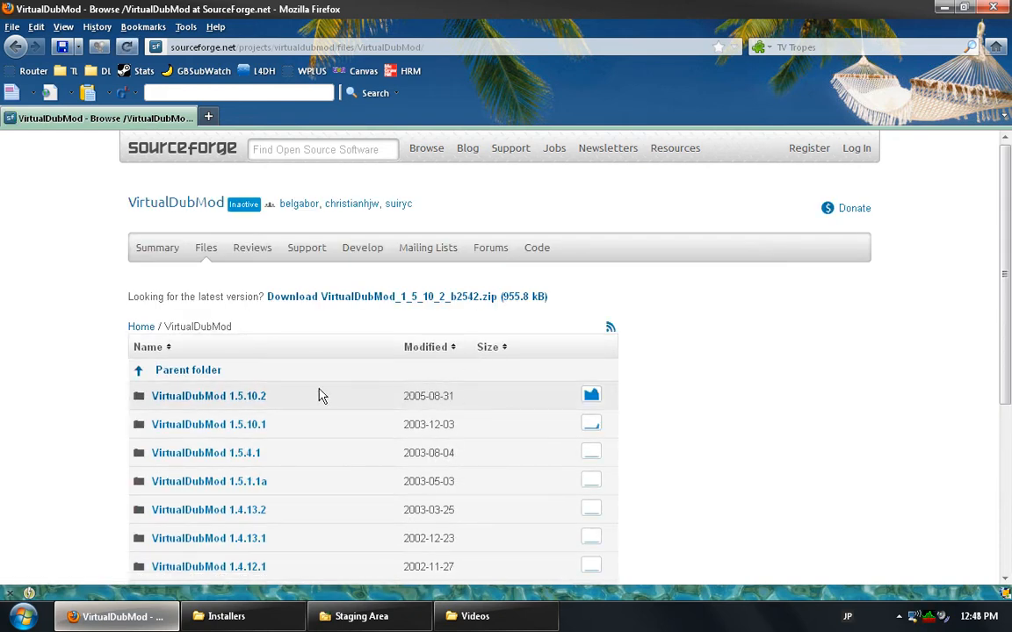
{"action": "left_click", "coordinate": [210, 401]}
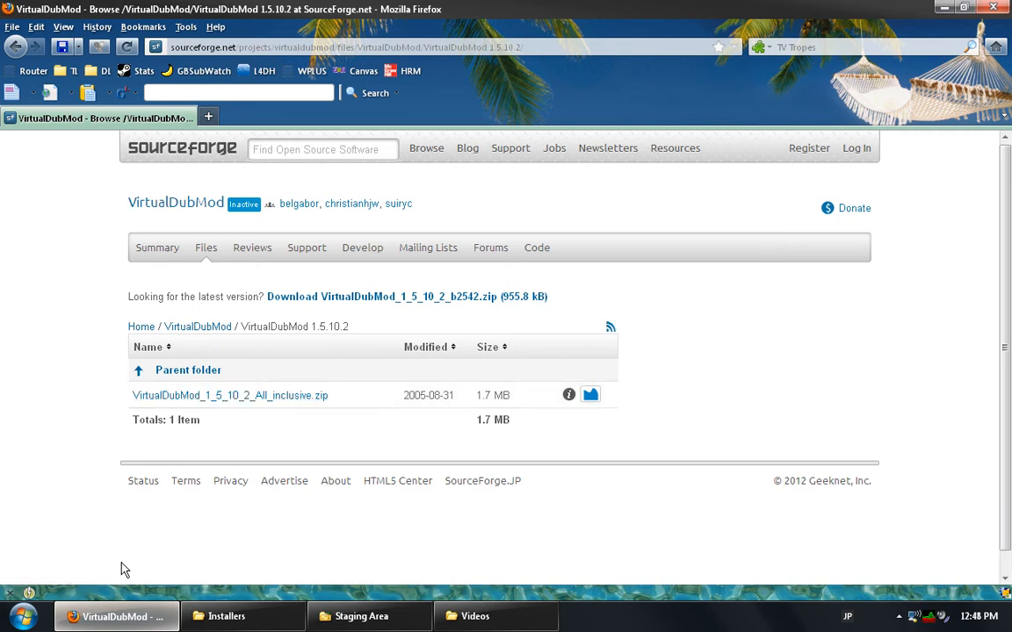
Step: Switch to the Installers folder and extract VirtualDubMod_1_5_10_2_All_inclusive.zip into a folder of the same name
{"action": "left_click", "coordinate": [117, 614]}
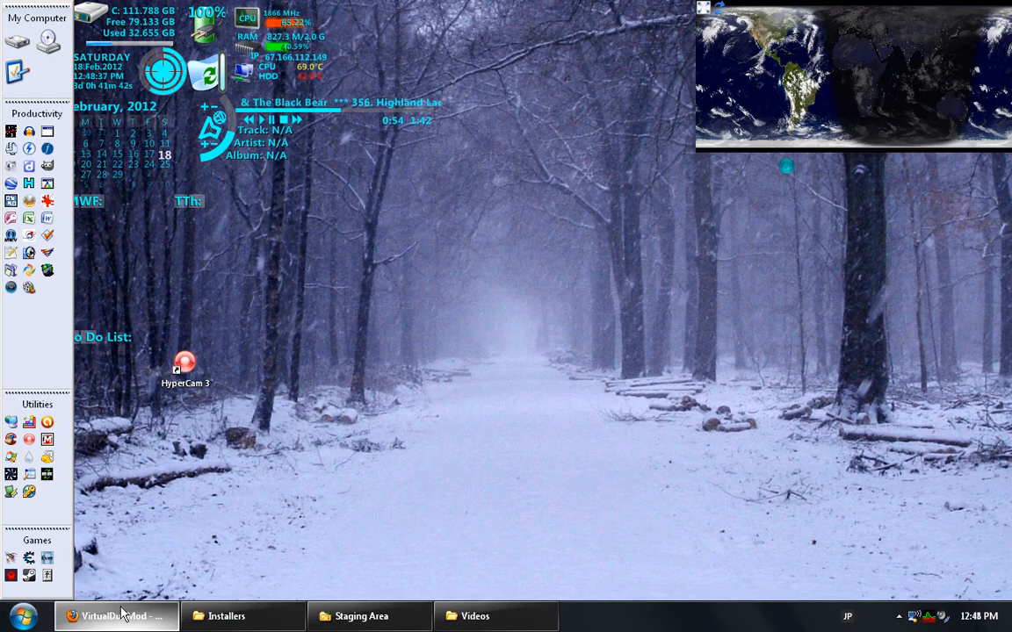
{"action": "left_click", "coordinate": [213, 614]}
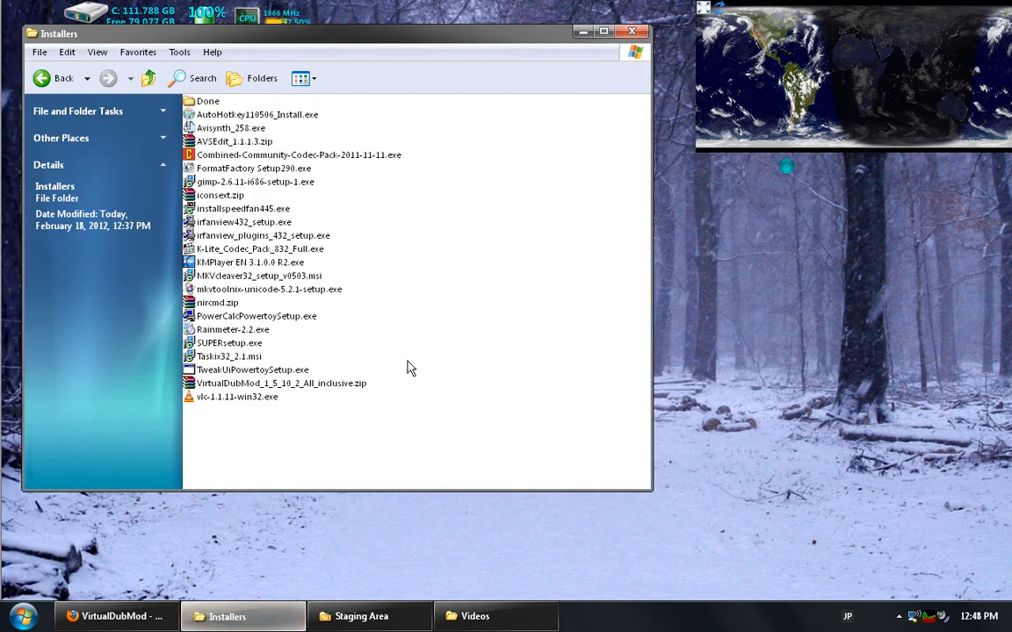
{"action": "double_click", "coordinate": [338, 383]}
{"action": "right_click", "coordinate": [337, 383]}
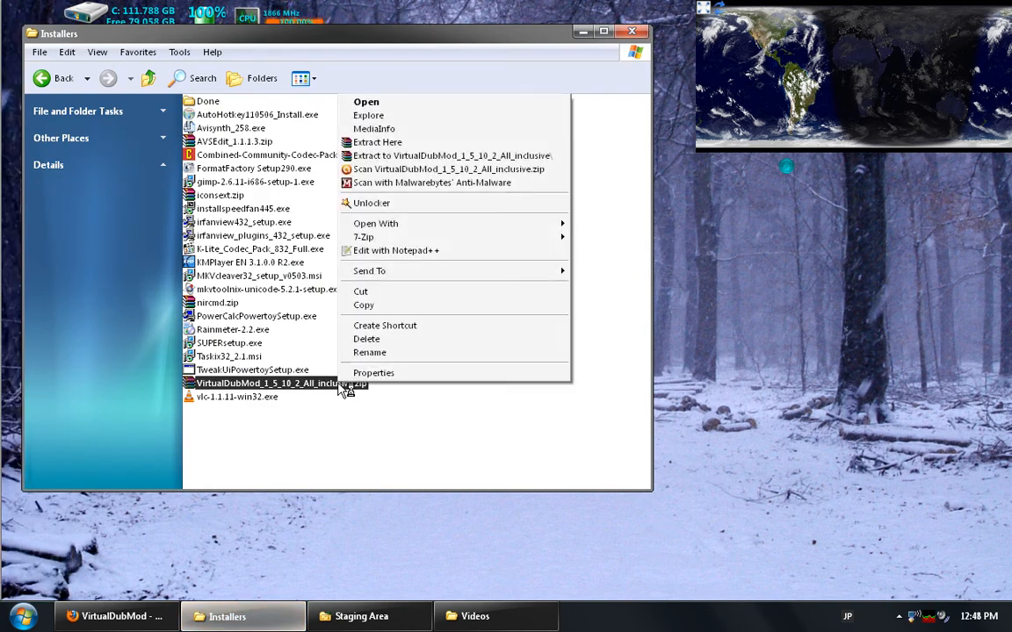
{"action": "left_click", "coordinate": [474, 156]}
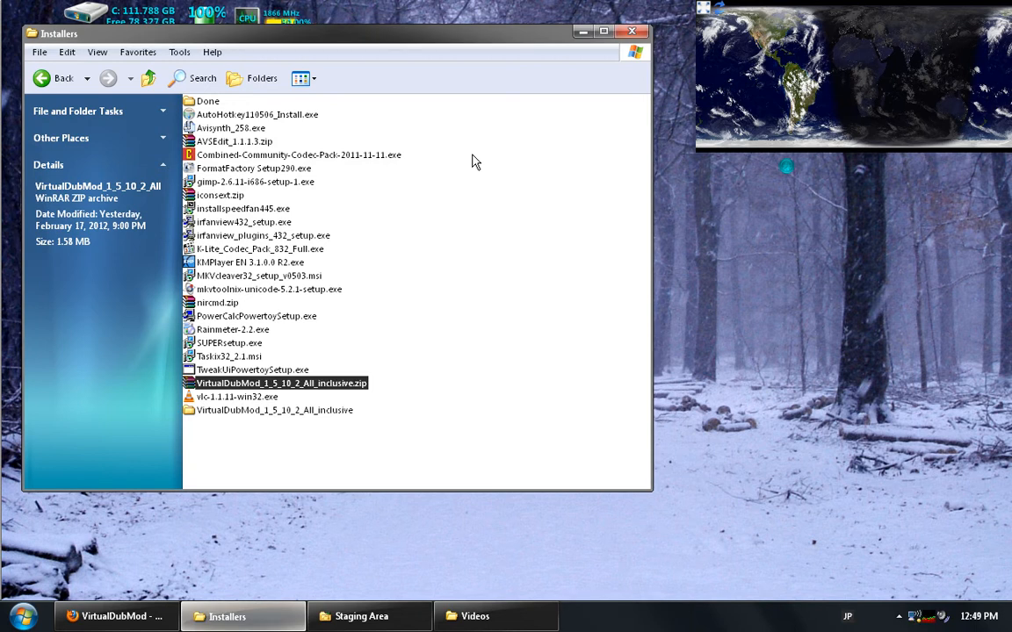
Step: Open the extracted VirtualDubMod_1_5_10_2_All_inclusive folder and launch VirtualDubMod.exe
{"action": "double_click", "coordinate": [302, 411]}
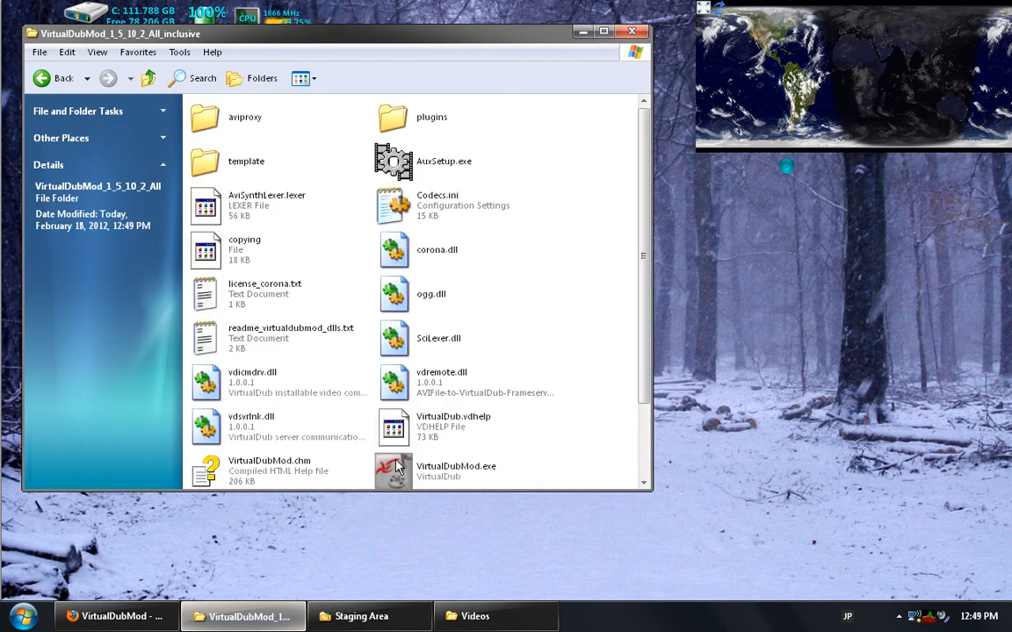
{"action": "left_click", "coordinate": [395, 467]}
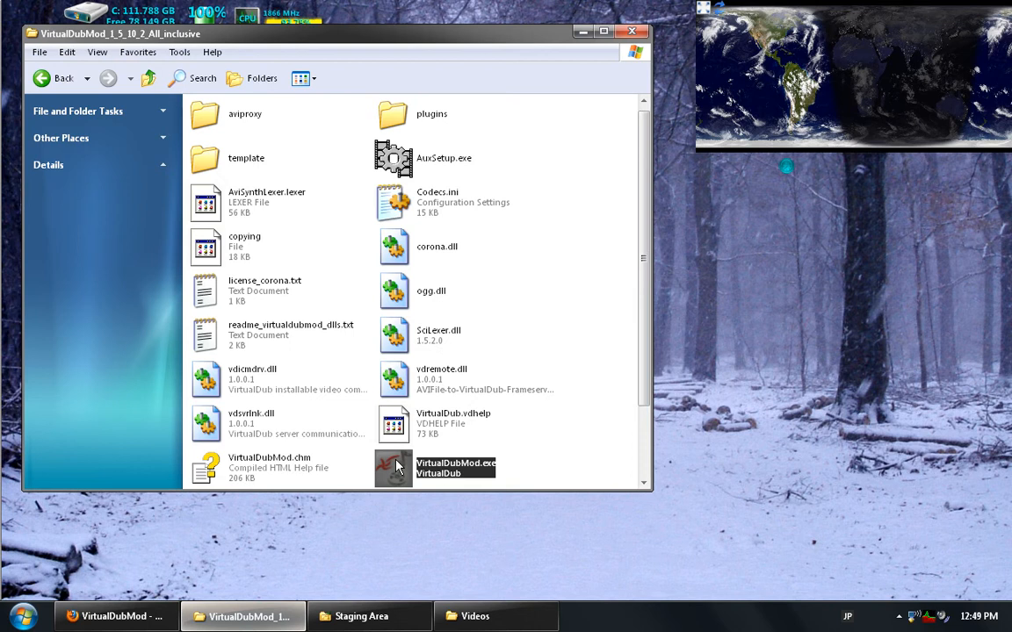
{"action": "double_click", "coordinate": [396, 466]}
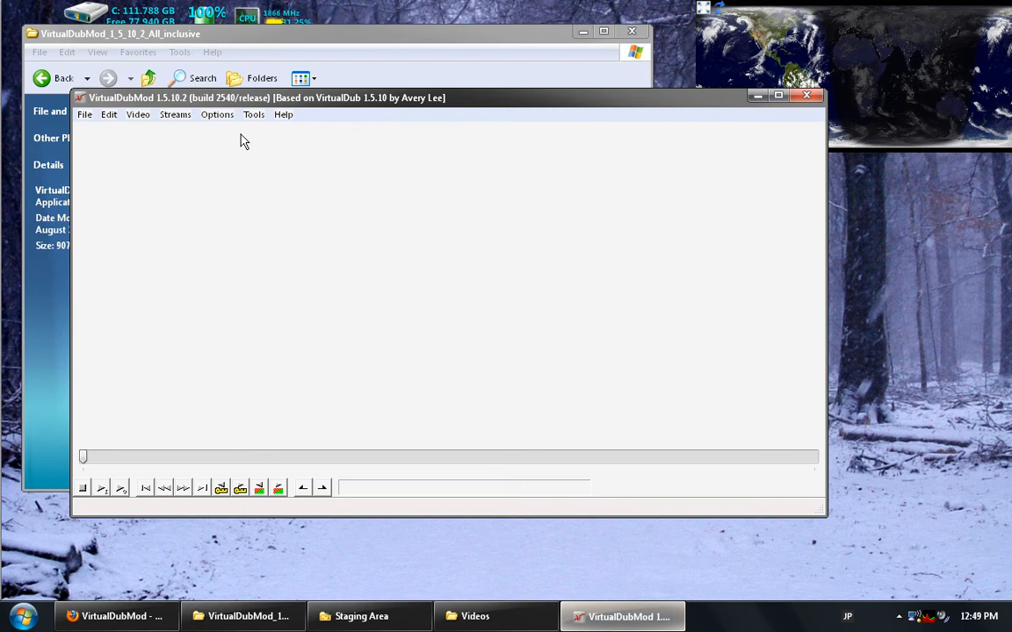
Step: Open MB Rocket Sled.avi from the Videos folder with VirtualDub and close the empty VirtualDubMod window
{"action": "left_click", "coordinate": [488, 617]}
{"action": "right_click", "coordinate": [703, 251]}
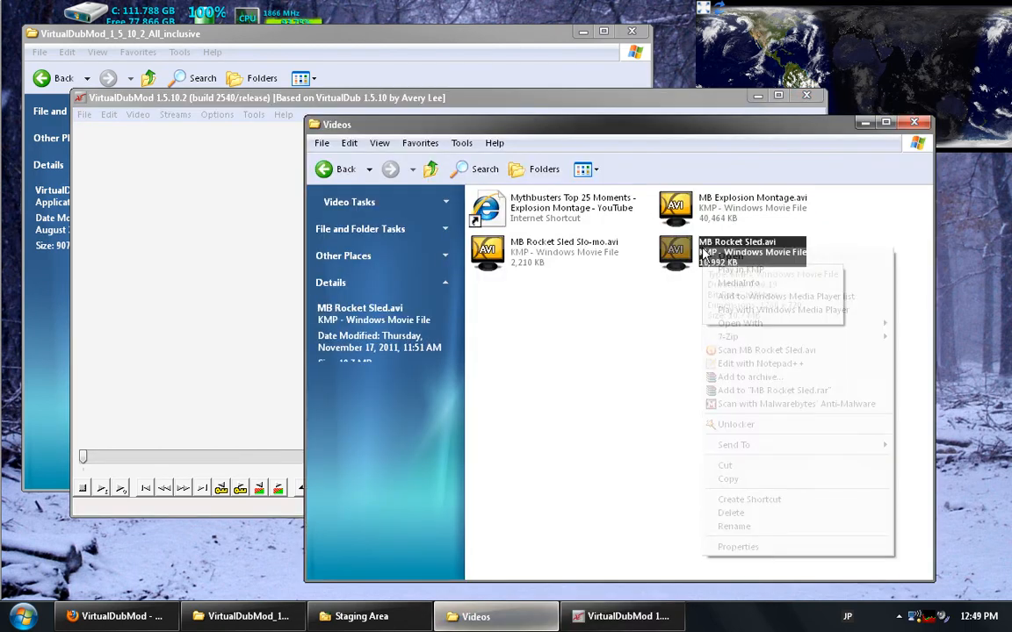
{"action": "mouse_move", "coordinate": [707, 323]}
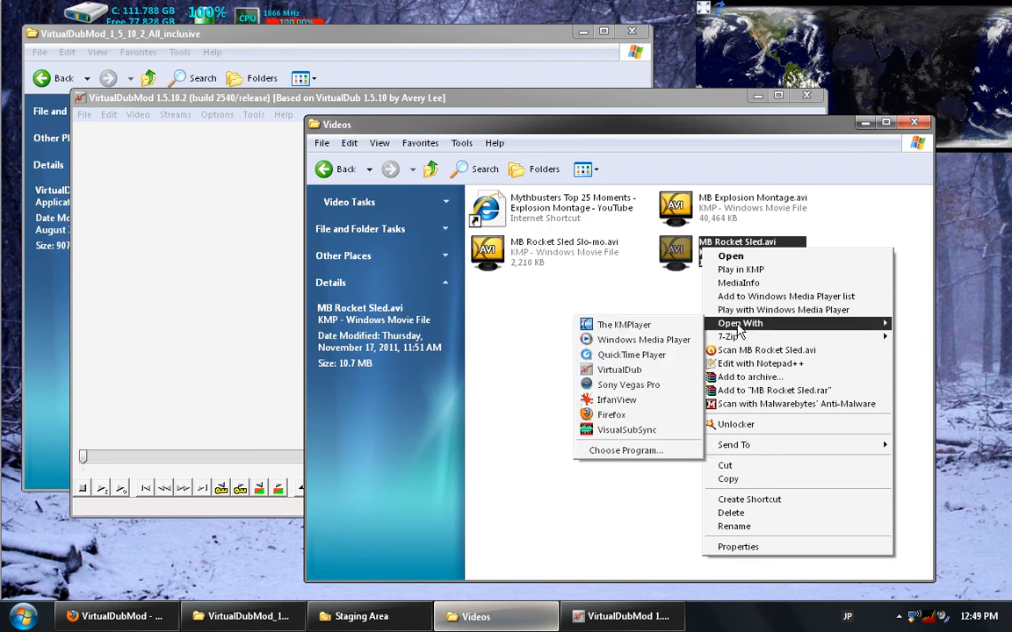
{"action": "left_click", "coordinate": [620, 370]}
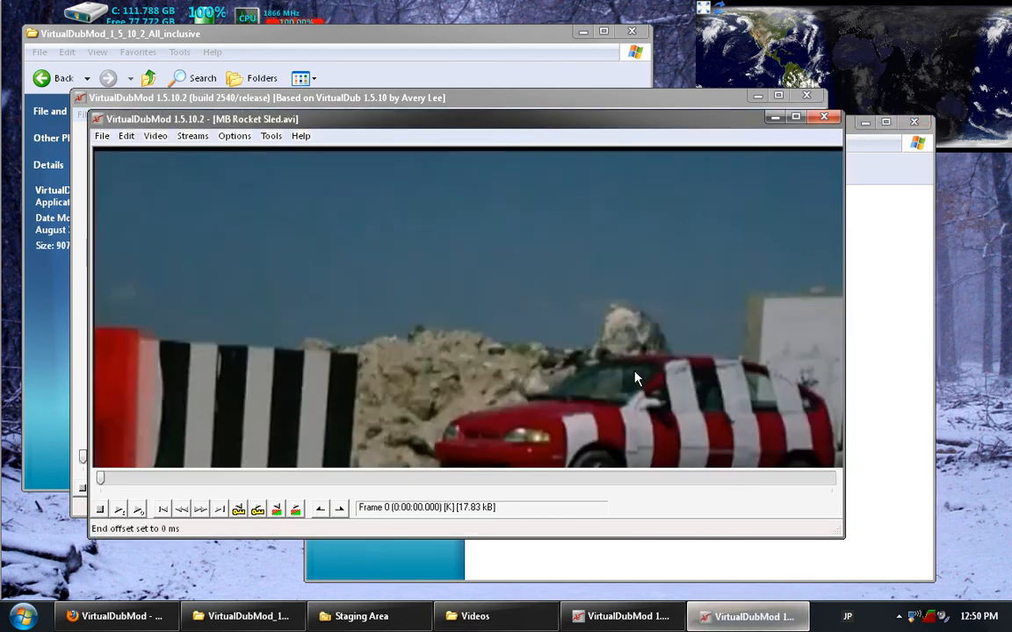
{"action": "left_click", "coordinate": [819, 117]}
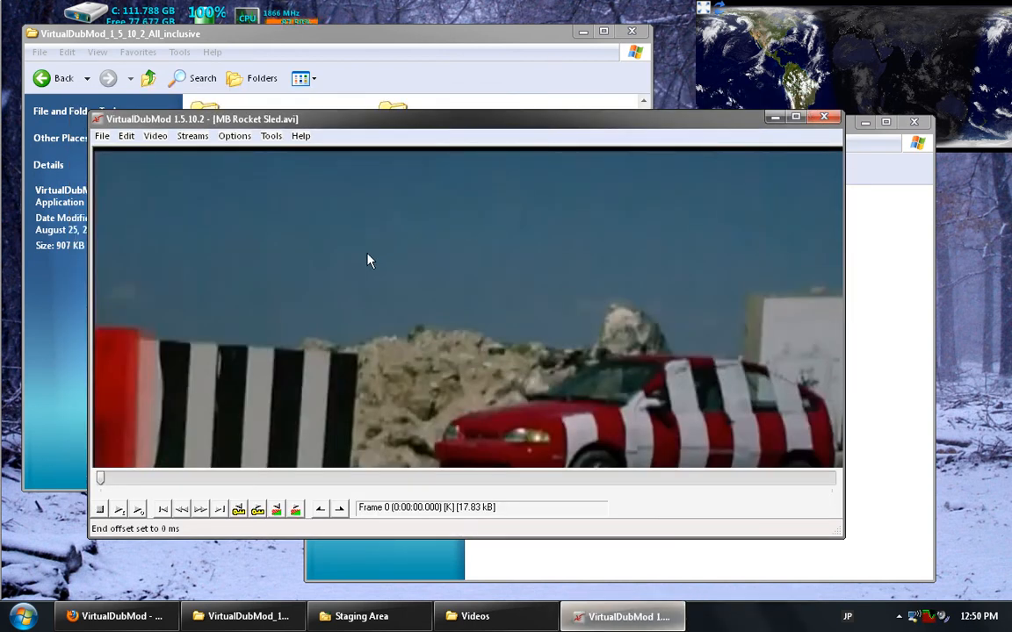
Step: Reduce the zoom of the source and output previews to the same smaller size and maximize the VirtualDubMod window
{"action": "right_click", "coordinate": [368, 260]}
{"action": "left_click", "coordinate": [412, 310]}
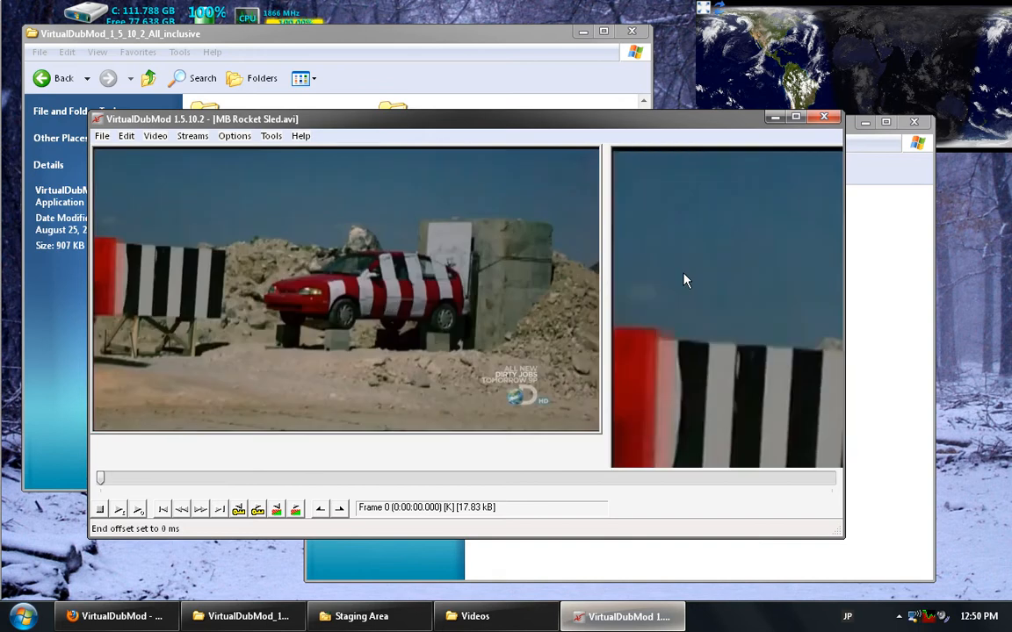
{"action": "right_click", "coordinate": [680, 269]}
{"action": "left_click", "coordinate": [691, 328]}
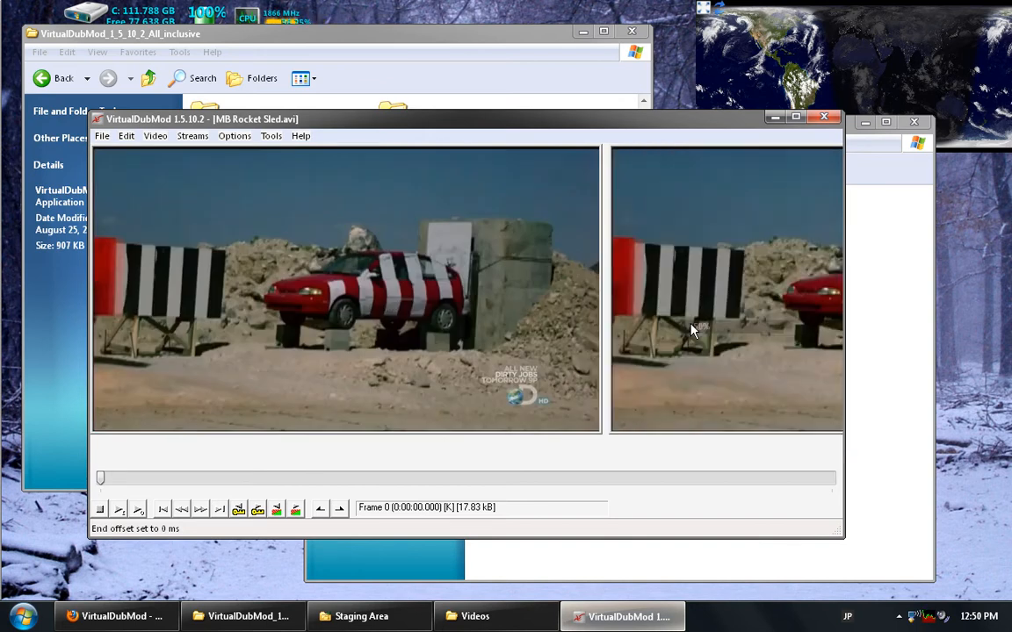
{"action": "double_click", "coordinate": [664, 122]}
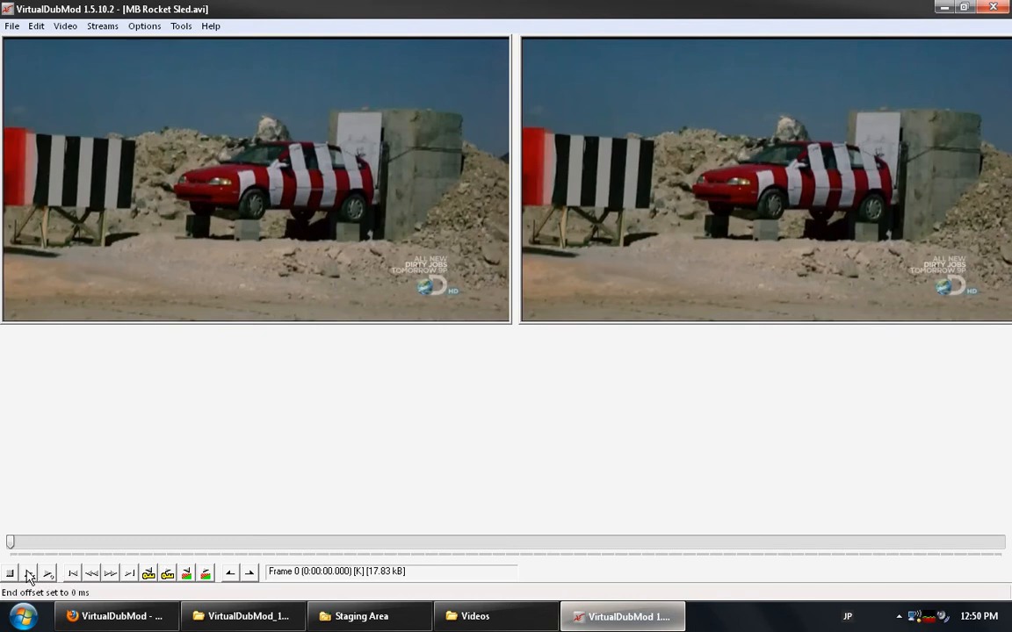
Step: Jump to the clip's end and back to its start, and step forward frame by frame to frame 9
{"action": "left_click", "coordinate": [129, 574]}
{"action": "left_click", "coordinate": [74, 575]}
{"action": "left_click", "coordinate": [109, 575]}
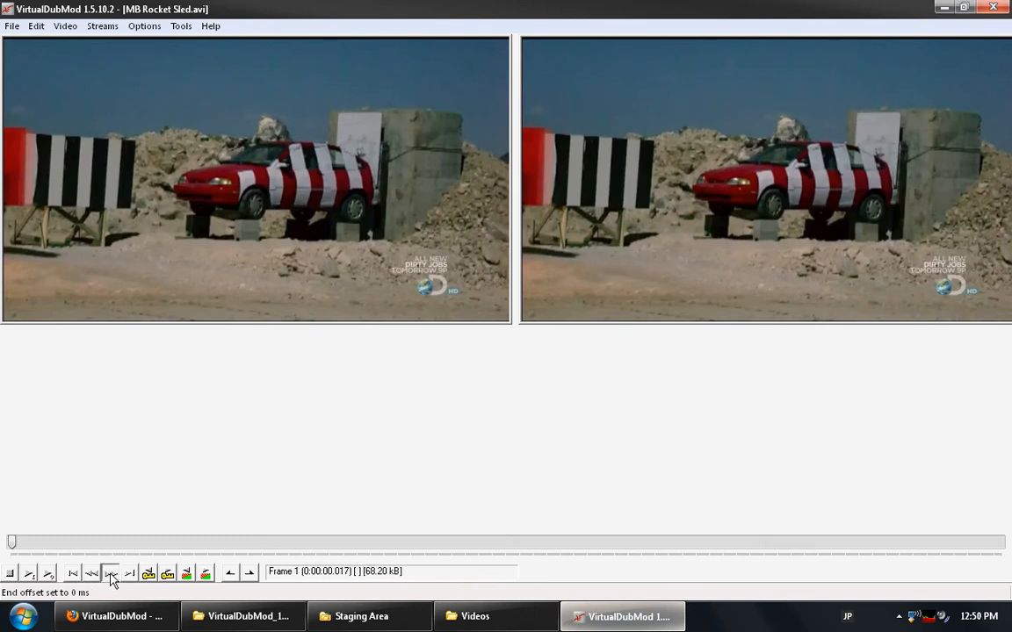
{"action": "left_click", "coordinate": [110, 575]}
{"action": "left_click", "coordinate": [110, 576]}
{"action": "left_click", "coordinate": [109, 576]}
{"action": "left_click", "coordinate": [110, 576]}
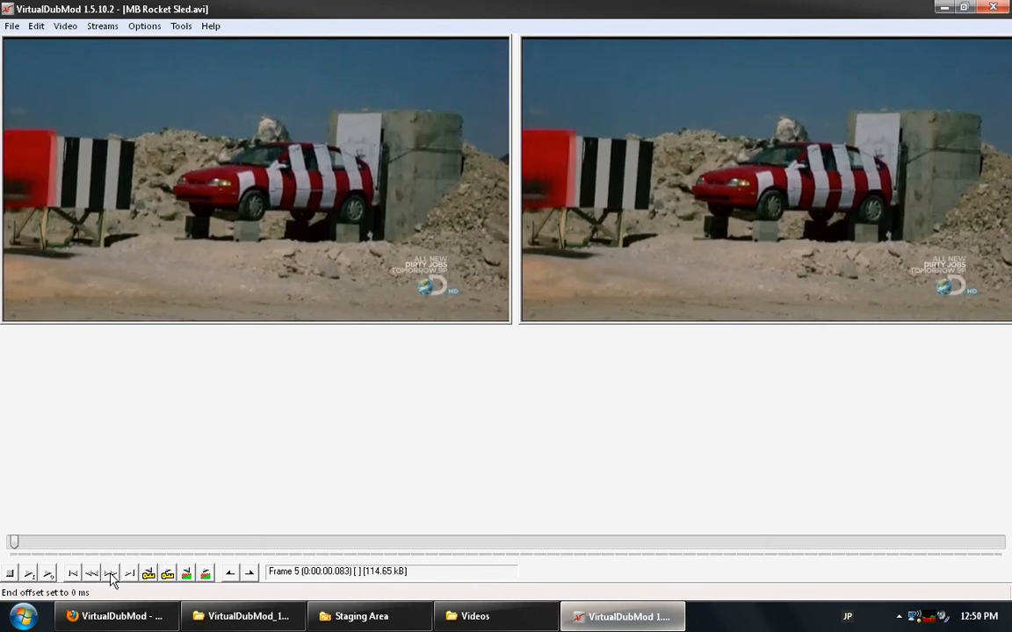
{"action": "left_click", "coordinate": [110, 575]}
{"action": "left_click", "coordinate": [109, 575]}
{"action": "left_click", "coordinate": [110, 575]}
{"action": "left_click", "coordinate": [110, 575]}
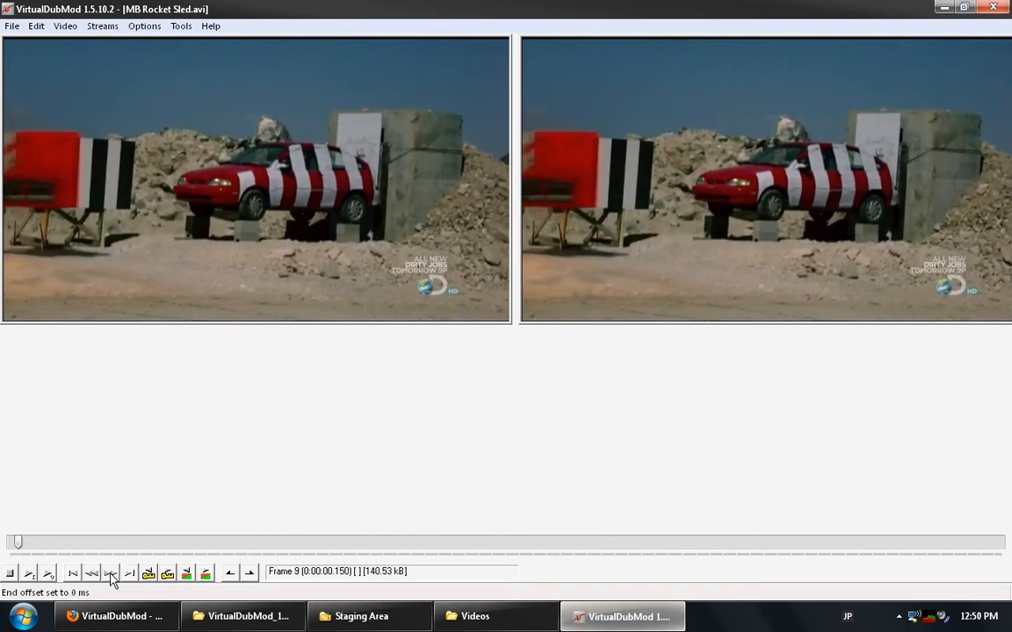
Step: Navigate by keyframes to frame 144, mark the range from the clip's start to that frame, and delete it
{"action": "left_click", "coordinate": [167, 576]}
{"action": "left_click", "coordinate": [165, 574]}
{"action": "left_click", "coordinate": [165, 574]}
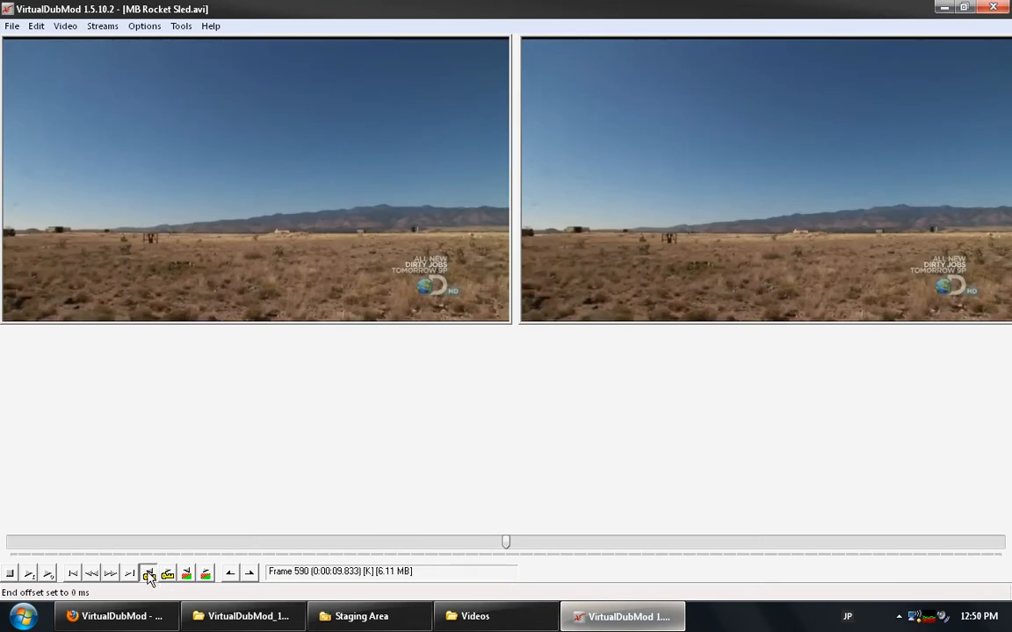
{"action": "left_click", "coordinate": [149, 575]}
{"action": "left_click", "coordinate": [148, 575]}
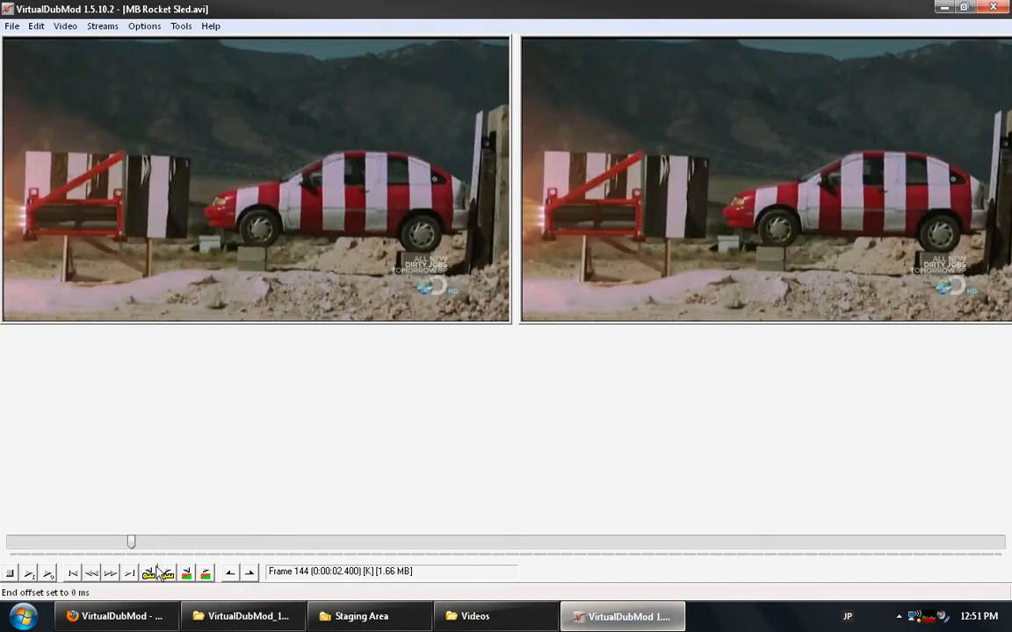
{"action": "left_click", "coordinate": [251, 574]}
{"action": "left_click", "coordinate": [74, 574]}
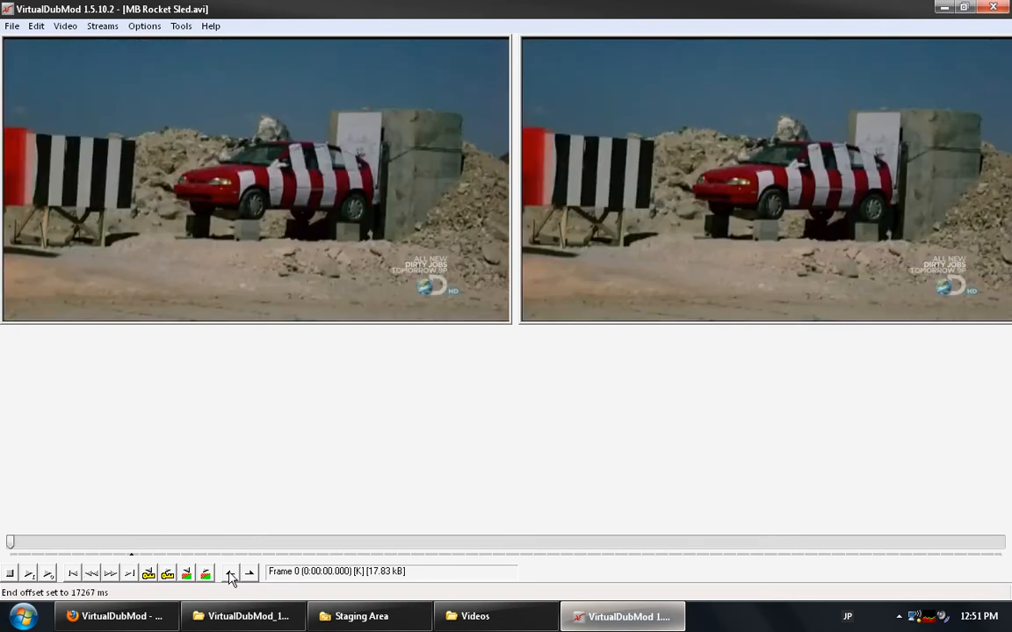
{"action": "left_click", "coordinate": [230, 573]}
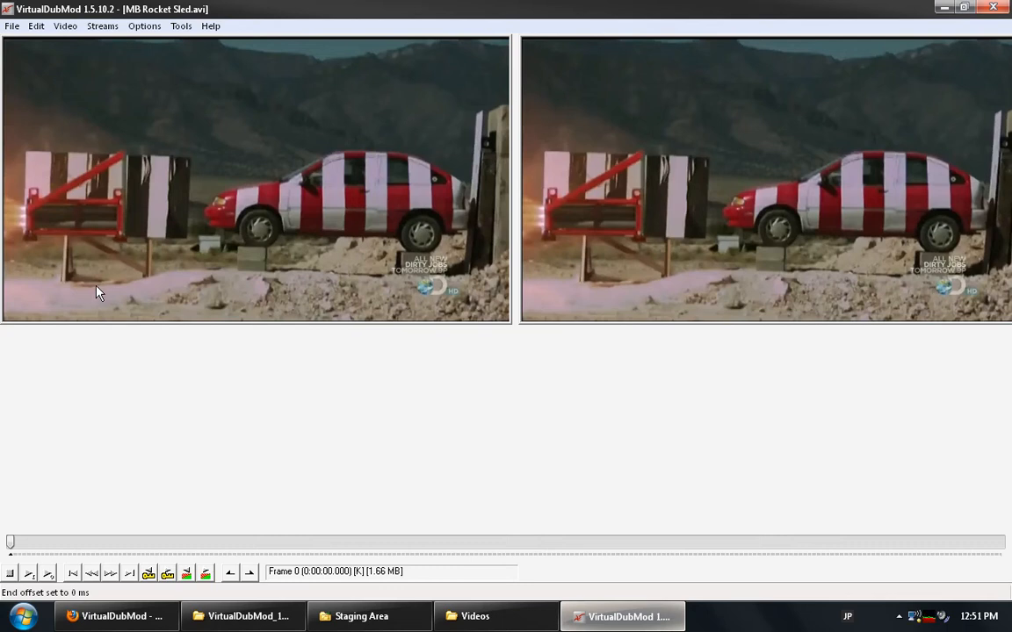
Step: Delete the section from the next keyframe, frame 300, to the clip's end and return to the first frame
{"action": "left_click", "coordinate": [168, 574]}
{"action": "left_click", "coordinate": [232, 575]}
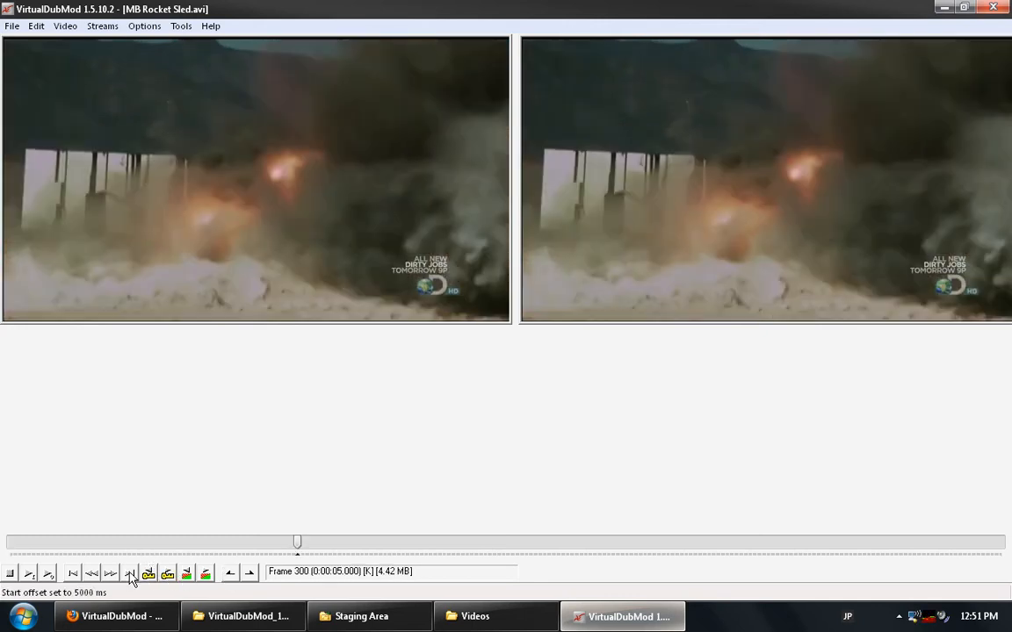
{"action": "left_click", "coordinate": [130, 576]}
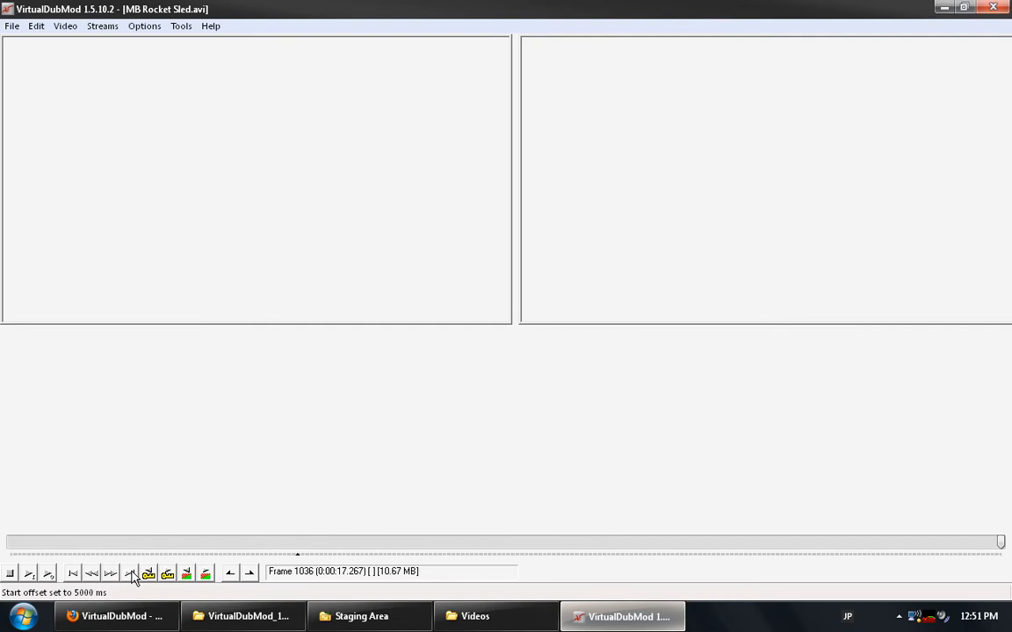
{"action": "left_click", "coordinate": [251, 574]}
{"action": "key", "text": "Delete"}
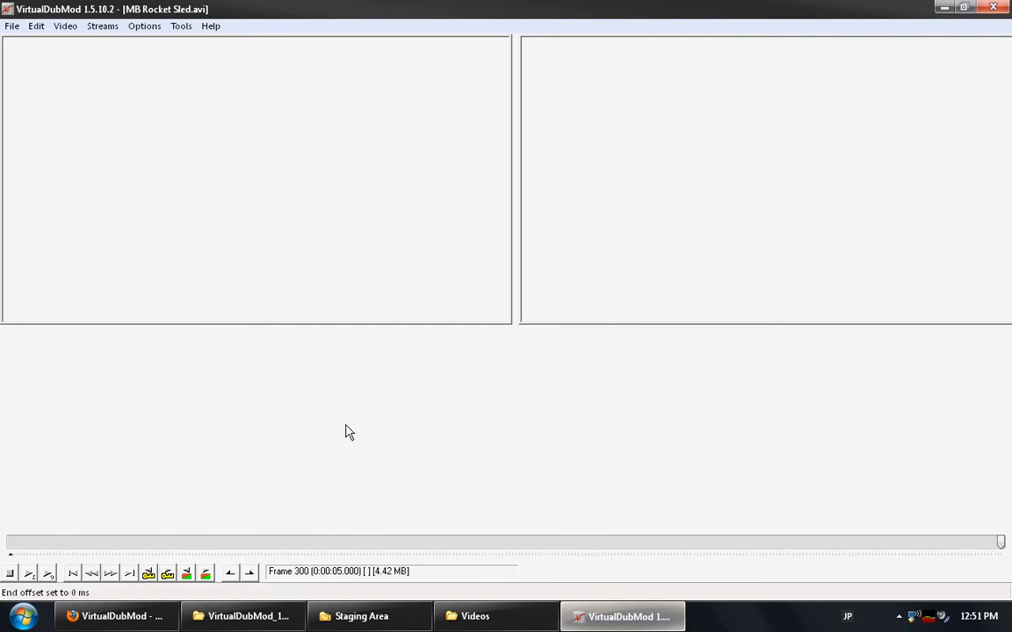
{"action": "left_click", "coordinate": [73, 574]}
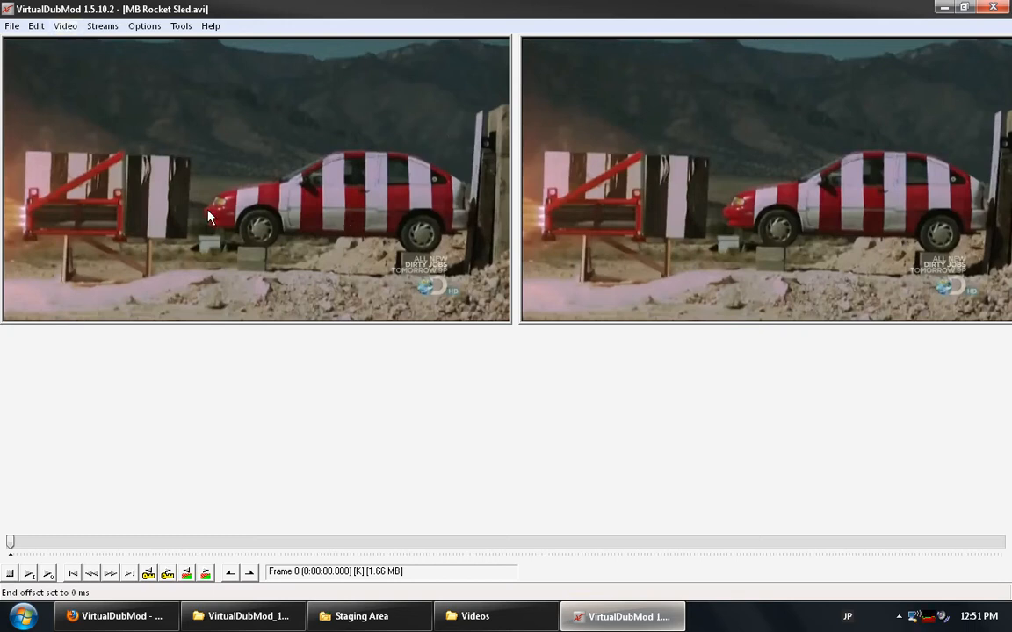
Step: Try the frame rate option that matches video and audio durations, restore the no-change option, and cancel the settings
{"action": "left_click", "coordinate": [70, 28]}
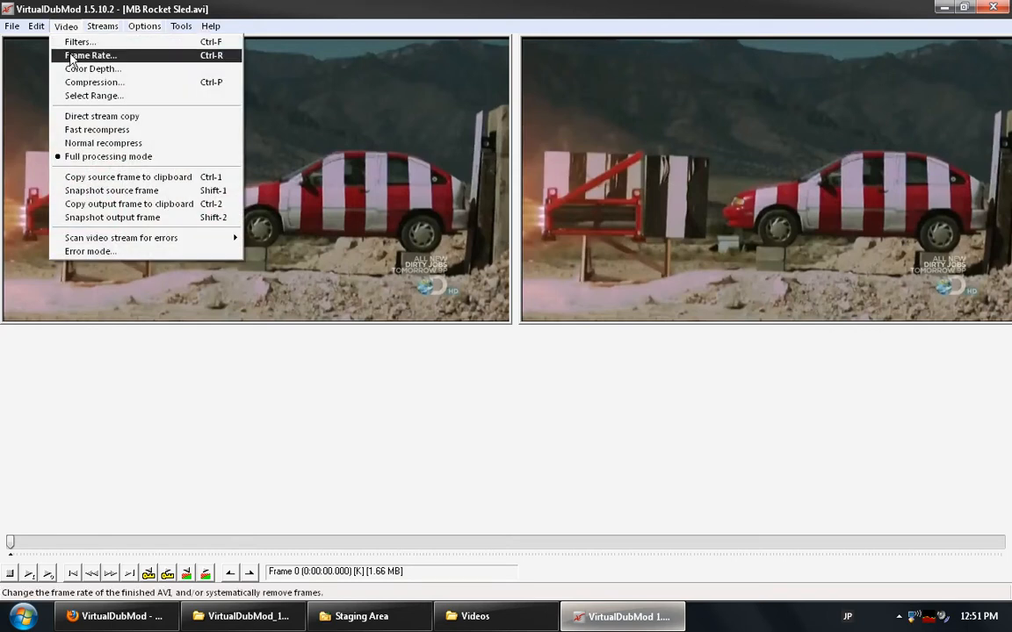
{"action": "left_click", "coordinate": [72, 56]}
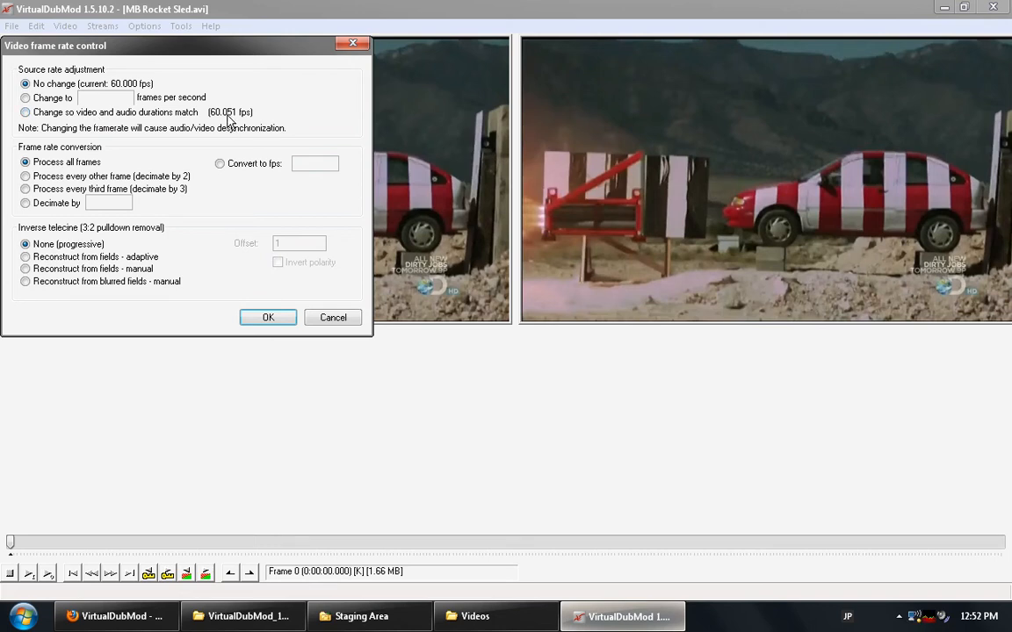
{"action": "left_click", "coordinate": [31, 114]}
{"action": "left_click", "coordinate": [35, 81]}
{"action": "left_click", "coordinate": [331, 315]}
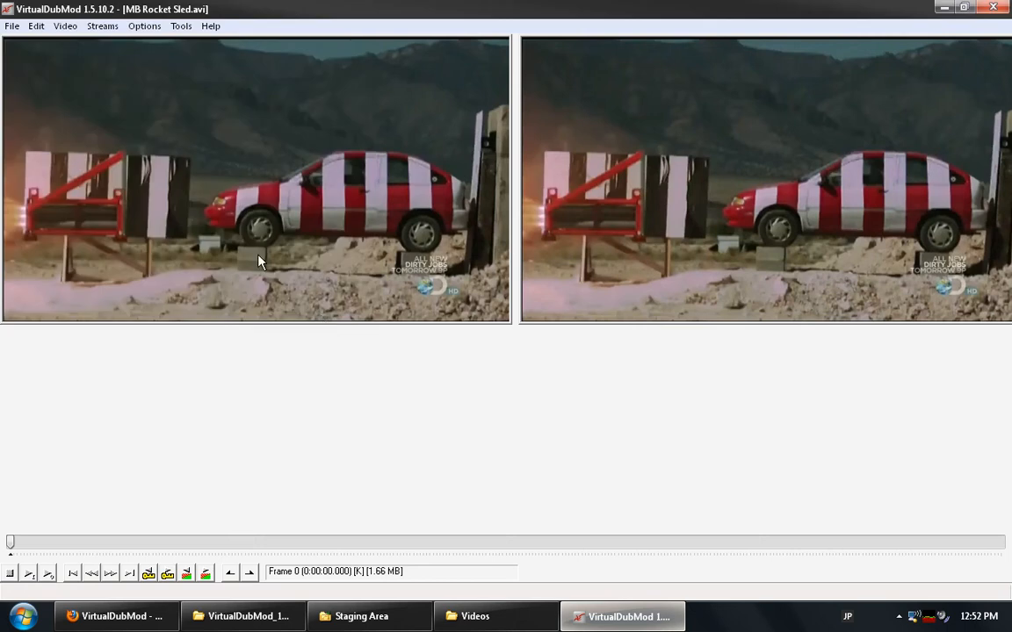
Step: Demux the MP3 audio stream from the stream list into the Staging Area folder with the file name "Something else"
{"action": "left_click", "coordinate": [101, 28]}
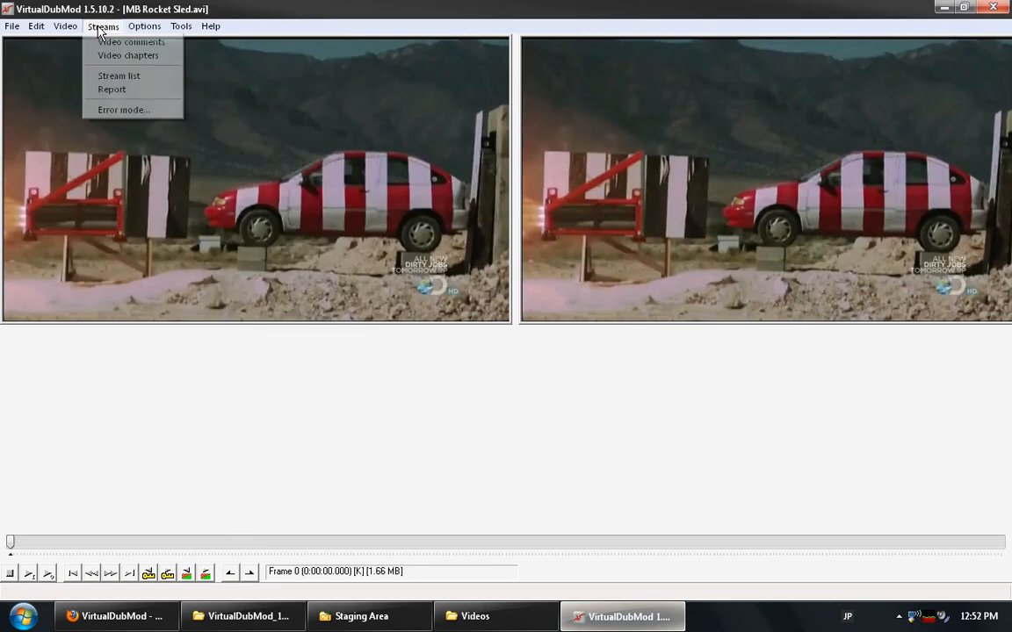
{"action": "left_click", "coordinate": [99, 78]}
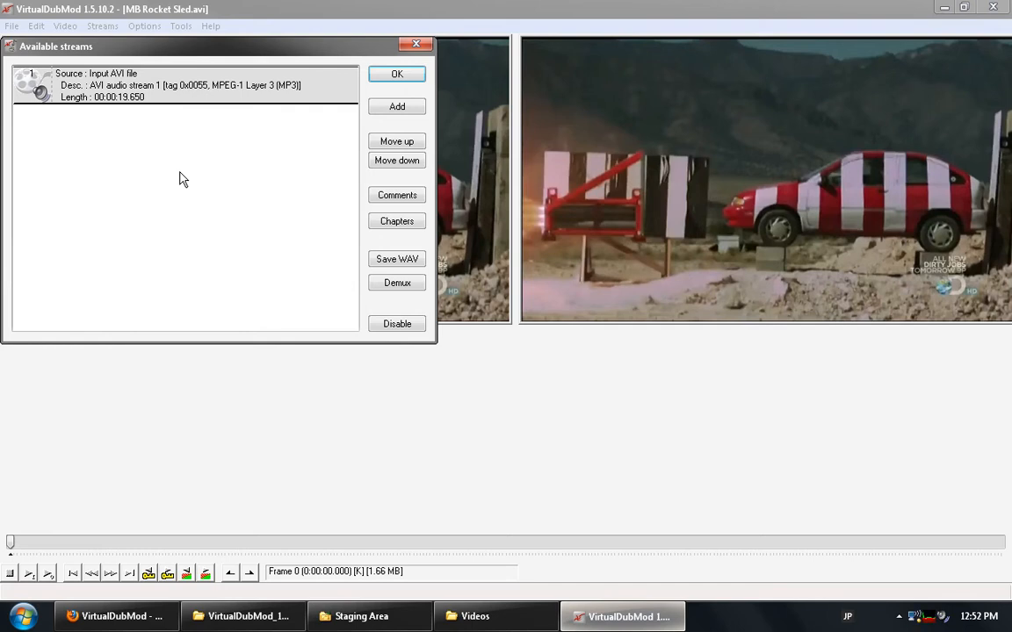
{"action": "left_click", "coordinate": [396, 283]}
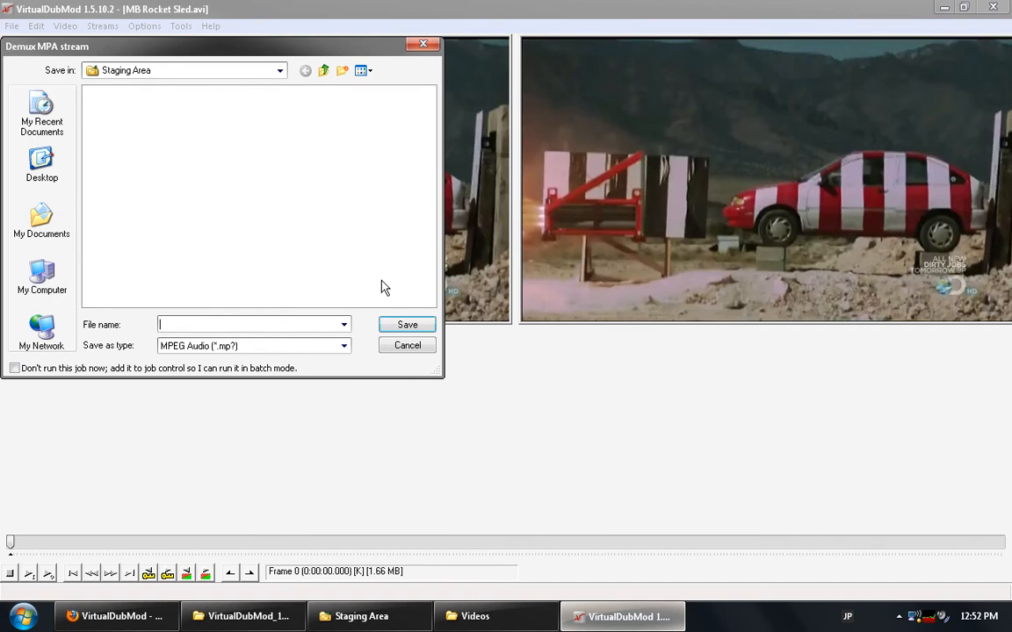
{"action": "type", "text": "Something el"}
{"action": "key", "text": "BackSpace"}
{"action": "type", "text": "lse"}
{"action": "left_click", "coordinate": [405, 326]}
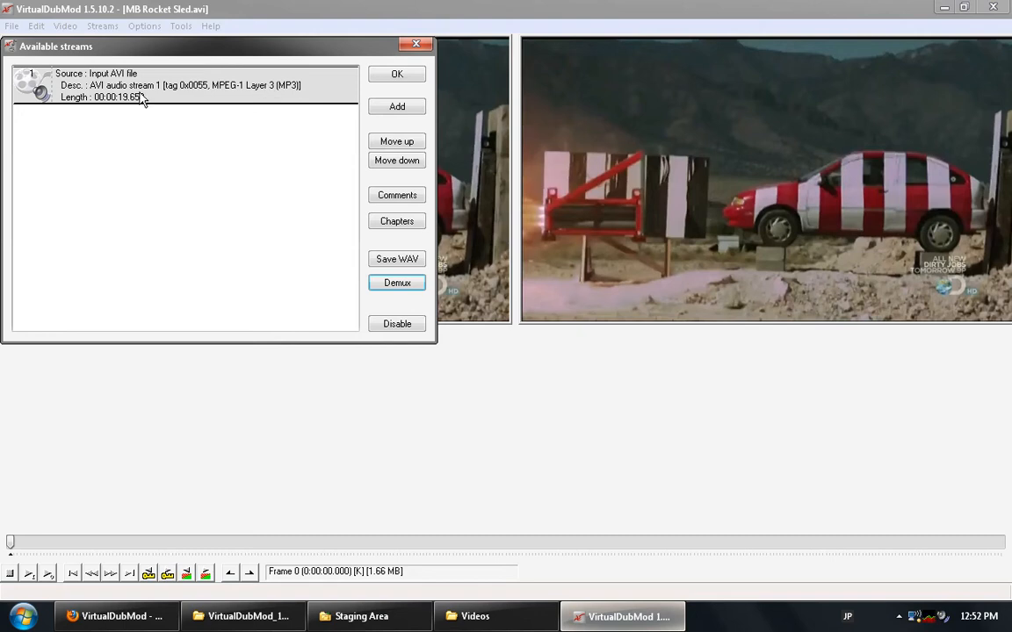
Step: Close the stream list and choose the Xvid MPEG-4 Codec as the video compression
{"action": "left_click", "coordinate": [398, 75]}
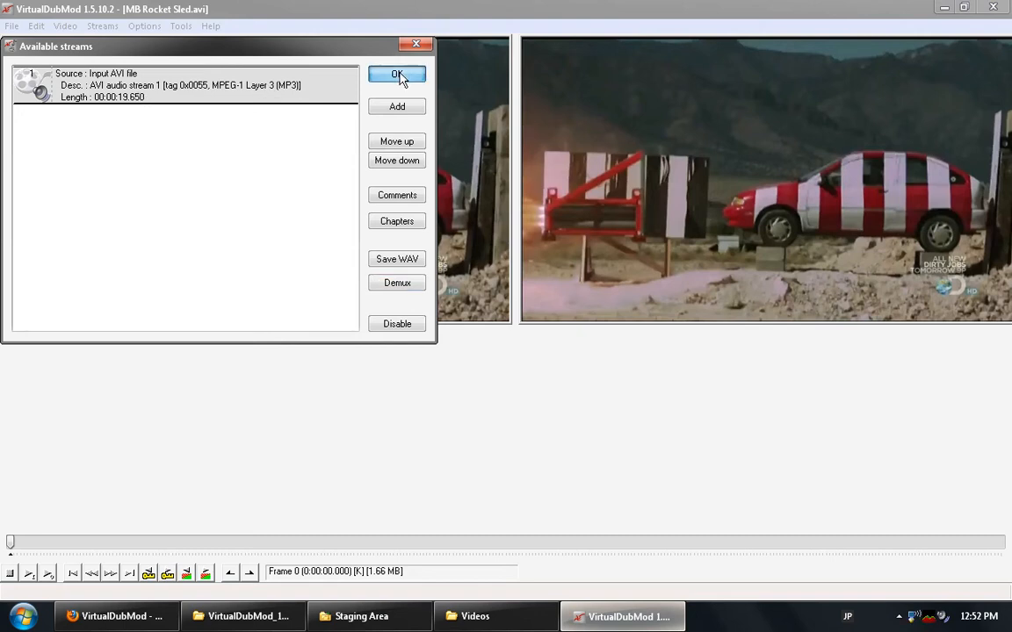
{"action": "left_click", "coordinate": [69, 28]}
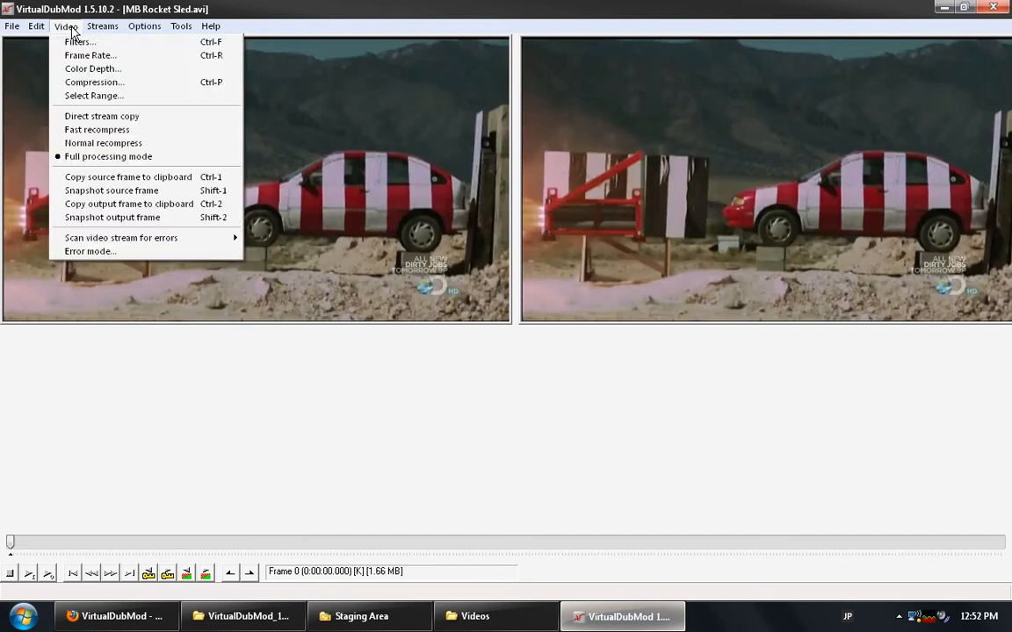
{"action": "left_click", "coordinate": [69, 83]}
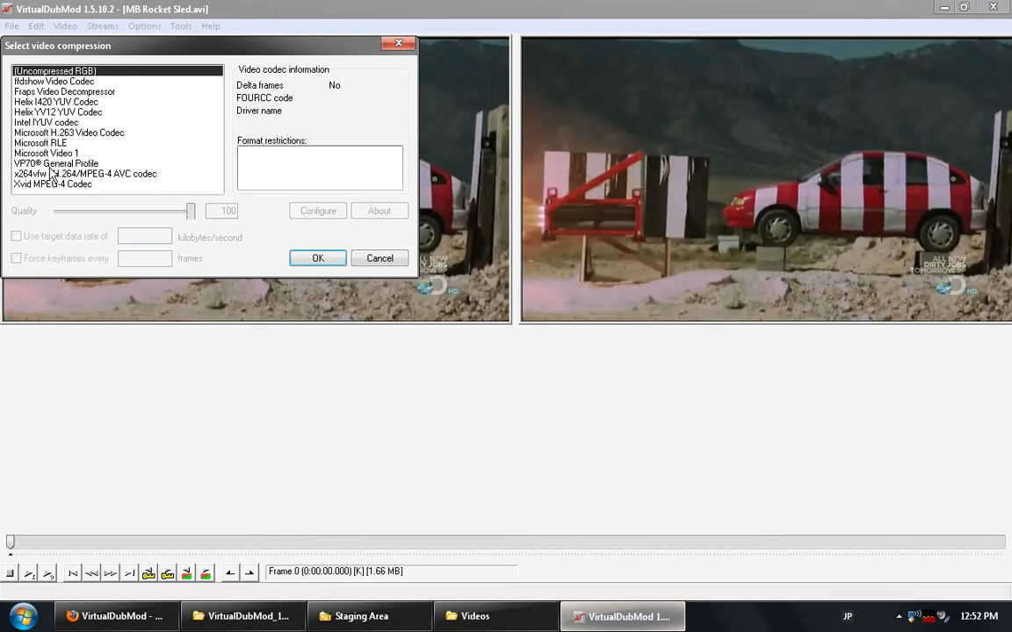
{"action": "left_click", "coordinate": [46, 163]}
{"action": "left_click", "coordinate": [43, 173]}
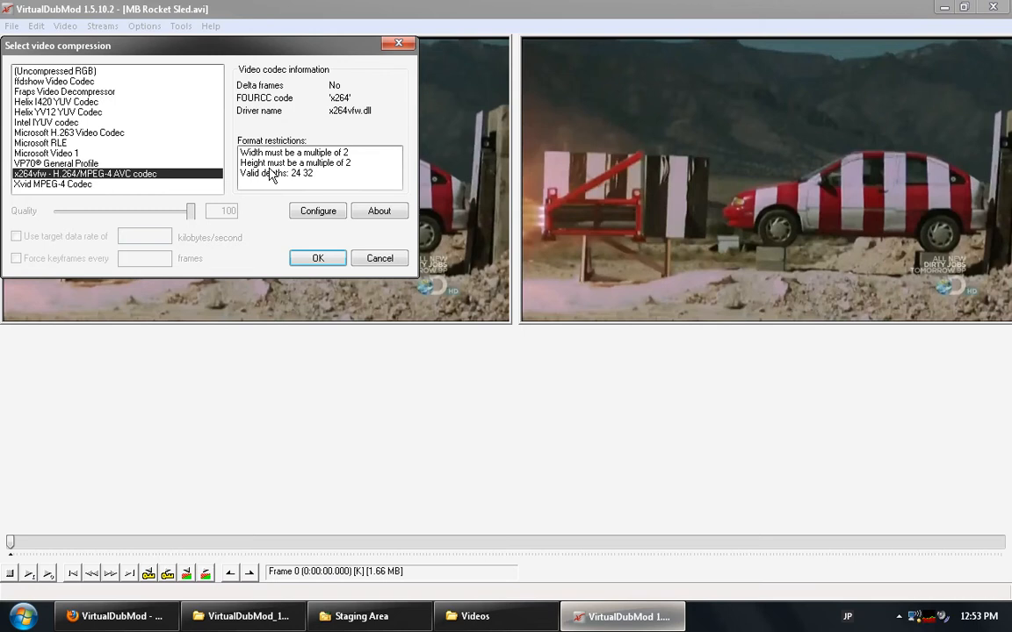
{"action": "left_click", "coordinate": [71, 186]}
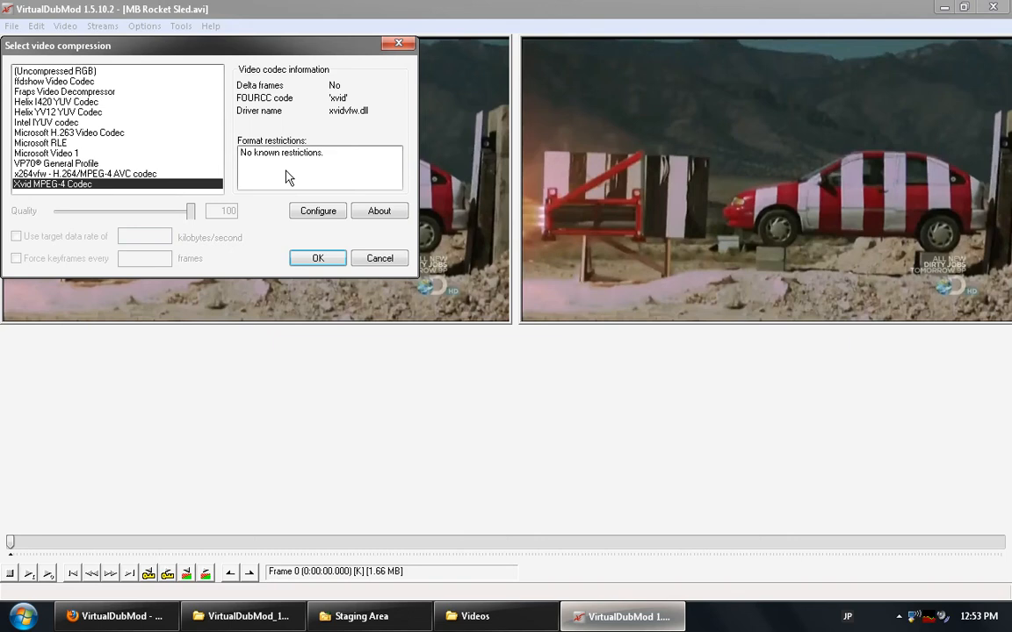
Step: Configure Xvid with a target bitrate of 2700 kbps and confirm the compression settings
{"action": "left_click", "coordinate": [313, 212]}
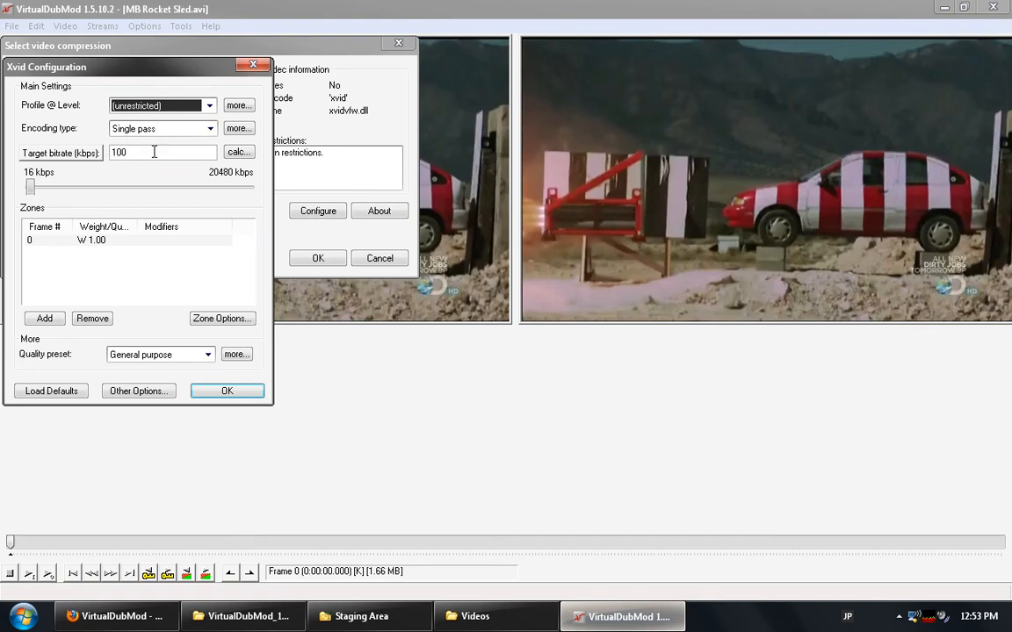
{"action": "left_click", "coordinate": [117, 154]}
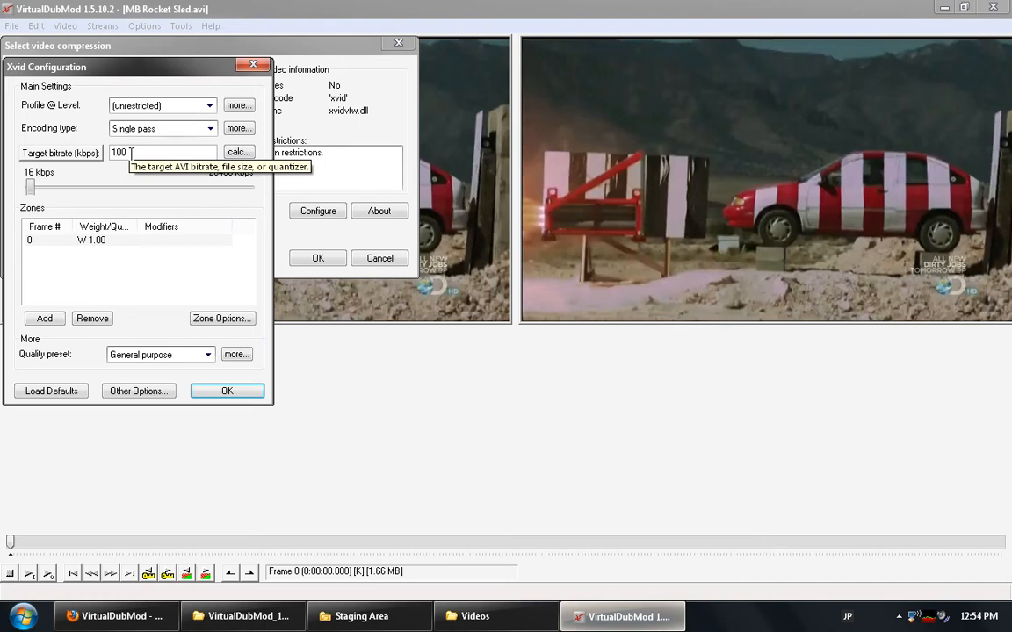
{"action": "double_click", "coordinate": [130, 153]}
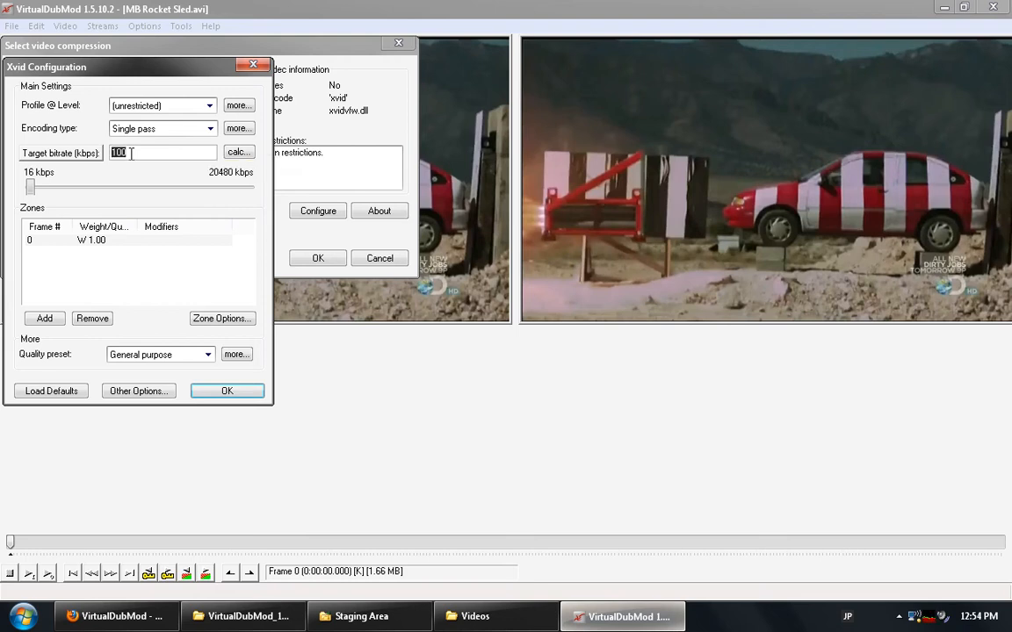
{"action": "type", "text": "2700"}
{"action": "left_click_drag", "start_coordinate": [59, 187], "coordinate": [103, 187]}
{"action": "double_click", "coordinate": [149, 152]}
{"action": "type", "text": "2700"}
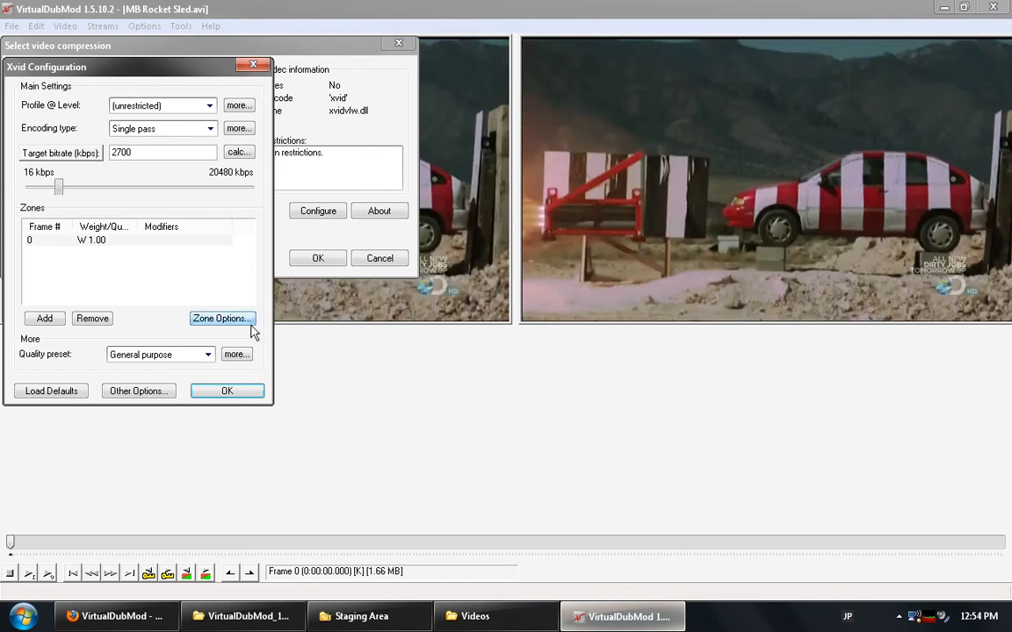
{"action": "left_click", "coordinate": [232, 393]}
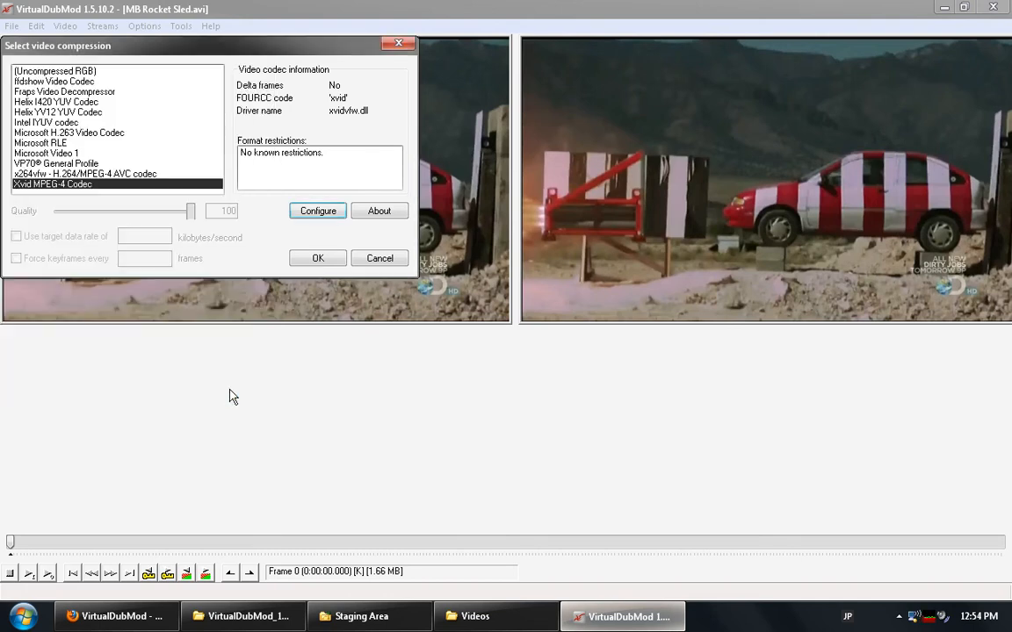
{"action": "left_click", "coordinate": [318, 261]}
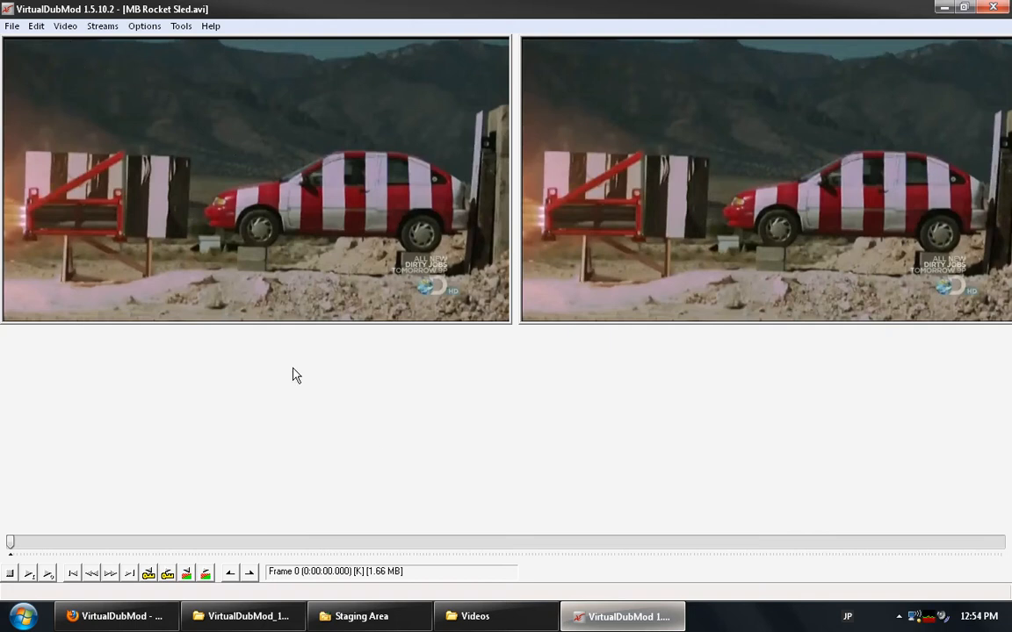
Step: Compare the High and Low versions of images 1 to 3 in the Staging Area folder, and return to VirtualDubMod's first frame
{"action": "left_click", "coordinate": [377, 616]}
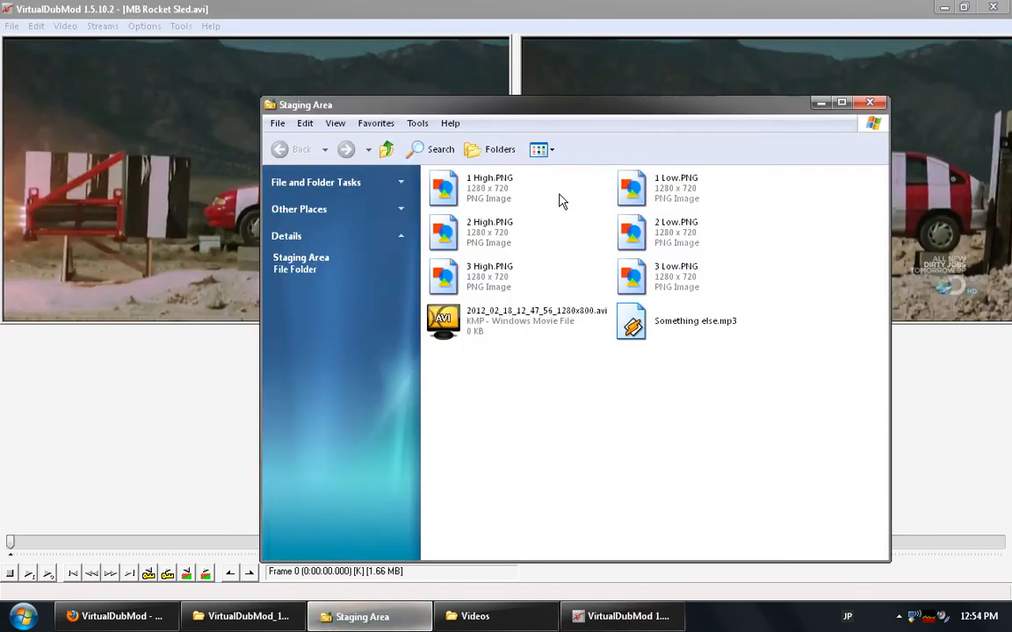
{"action": "double_click", "coordinate": [492, 190]}
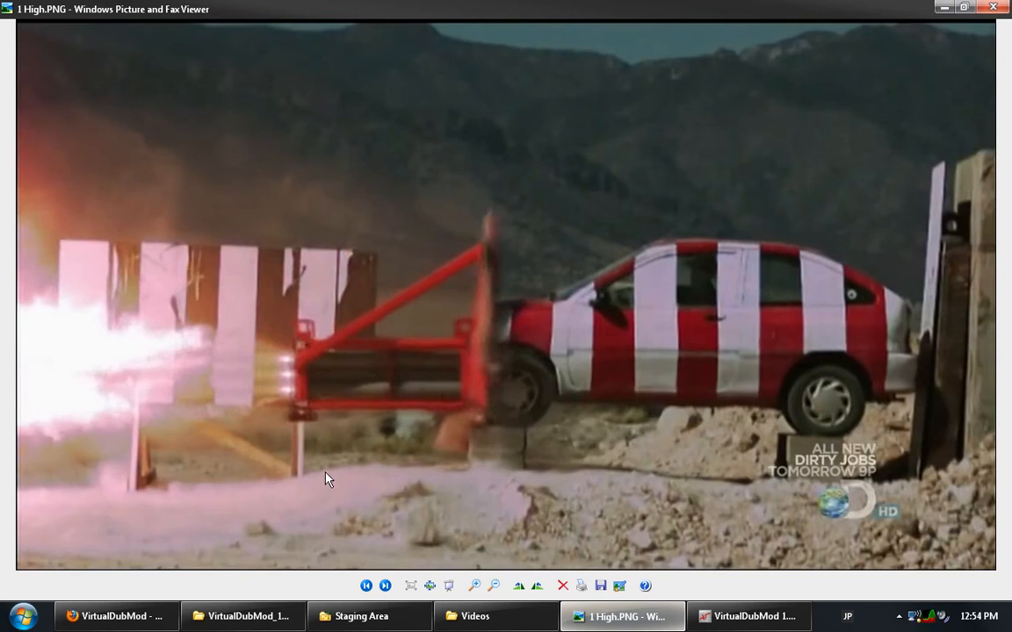
{"action": "key", "text": "Right"}
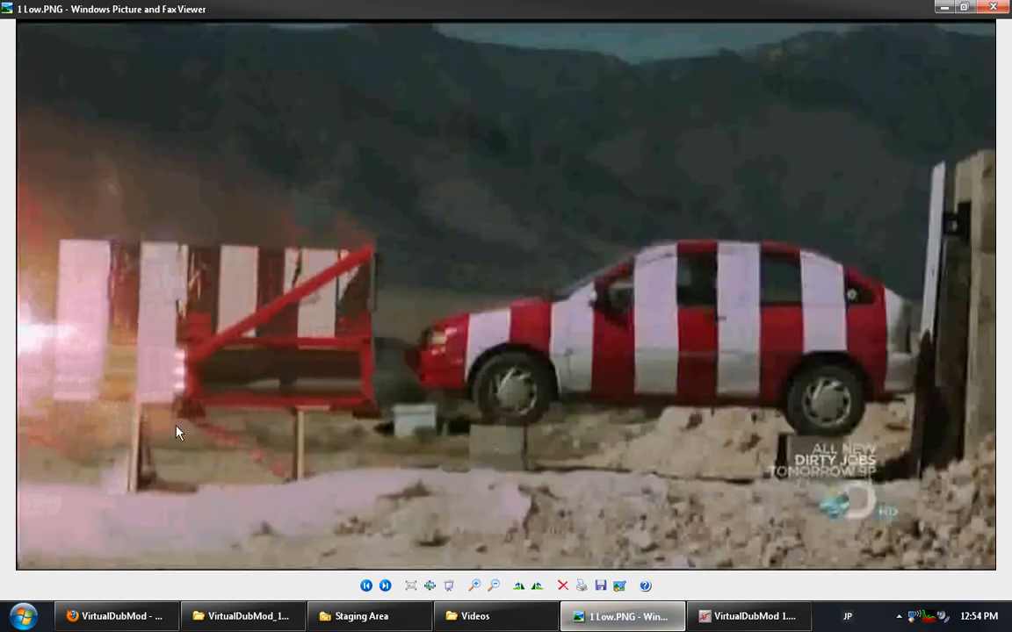
{"action": "key", "text": "Right"}
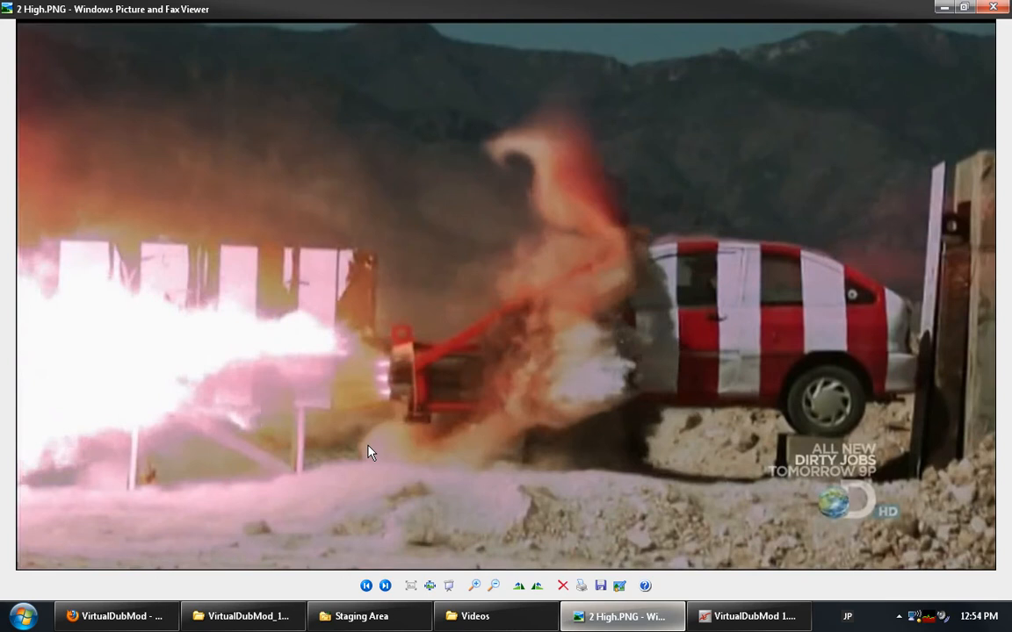
{"action": "key", "text": "Right"}
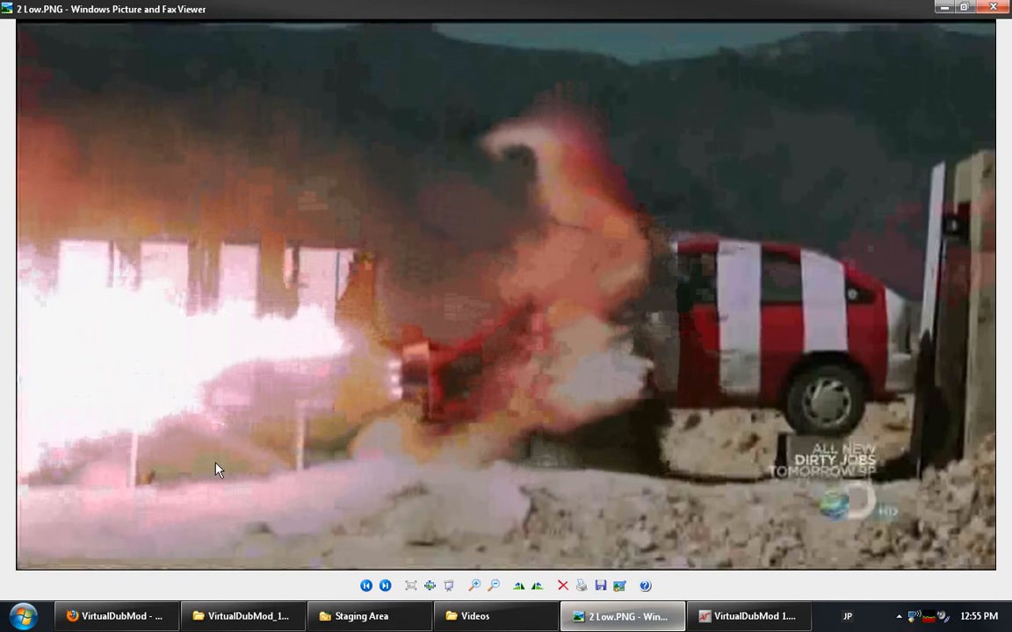
{"action": "key", "text": "Left"}
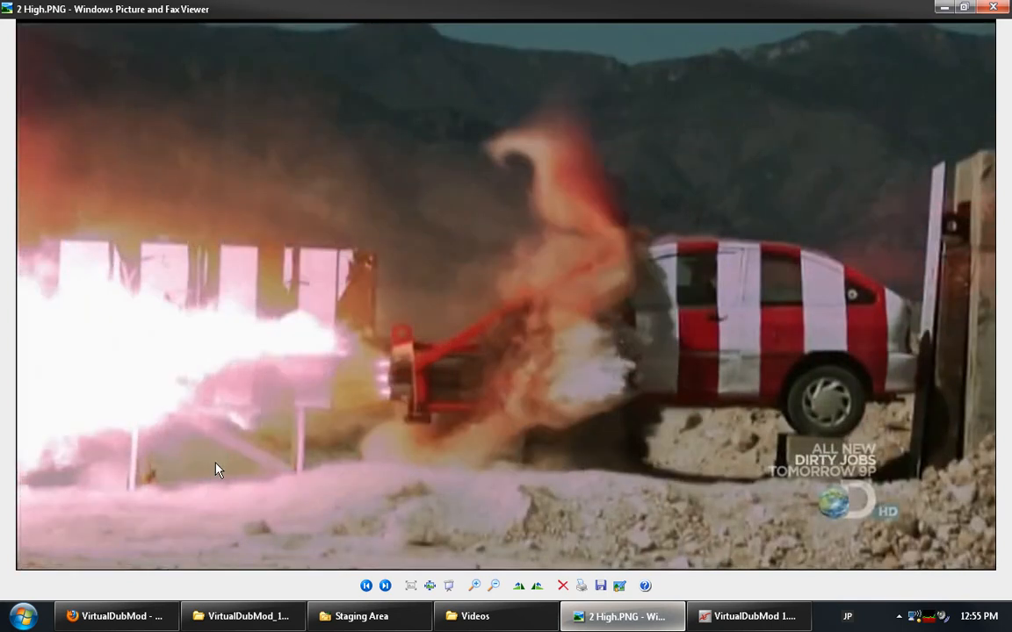
{"action": "key", "text": "Right"}
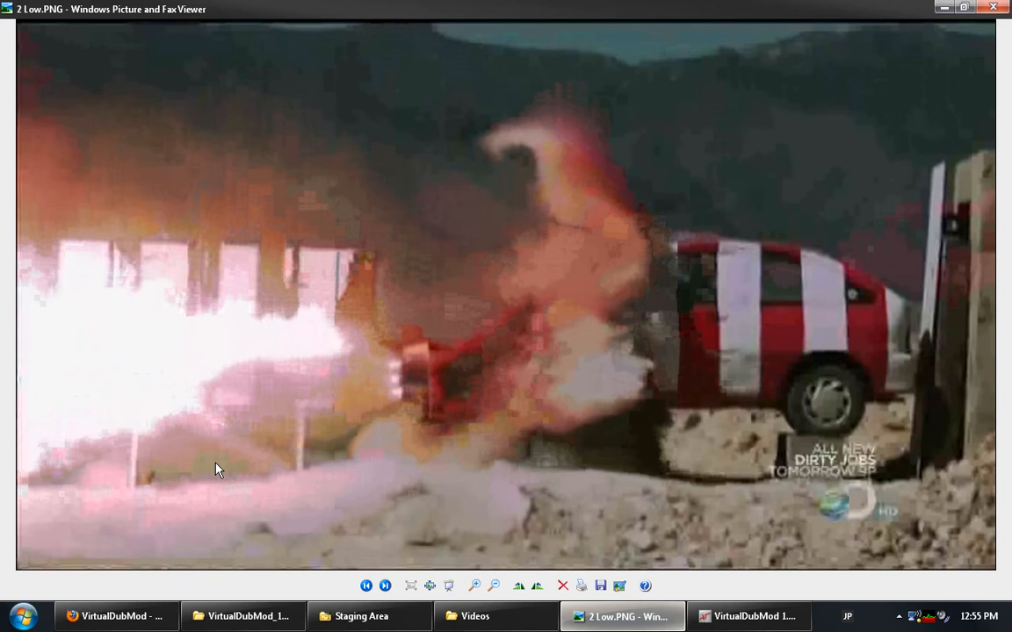
{"action": "key", "text": "Right"}
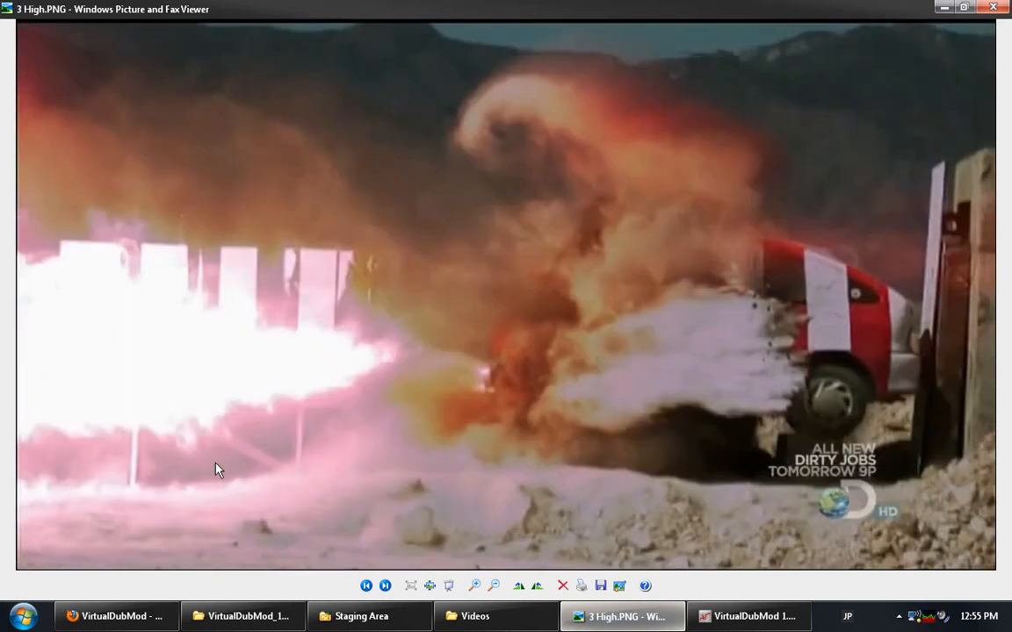
{"action": "key", "text": "Right"}
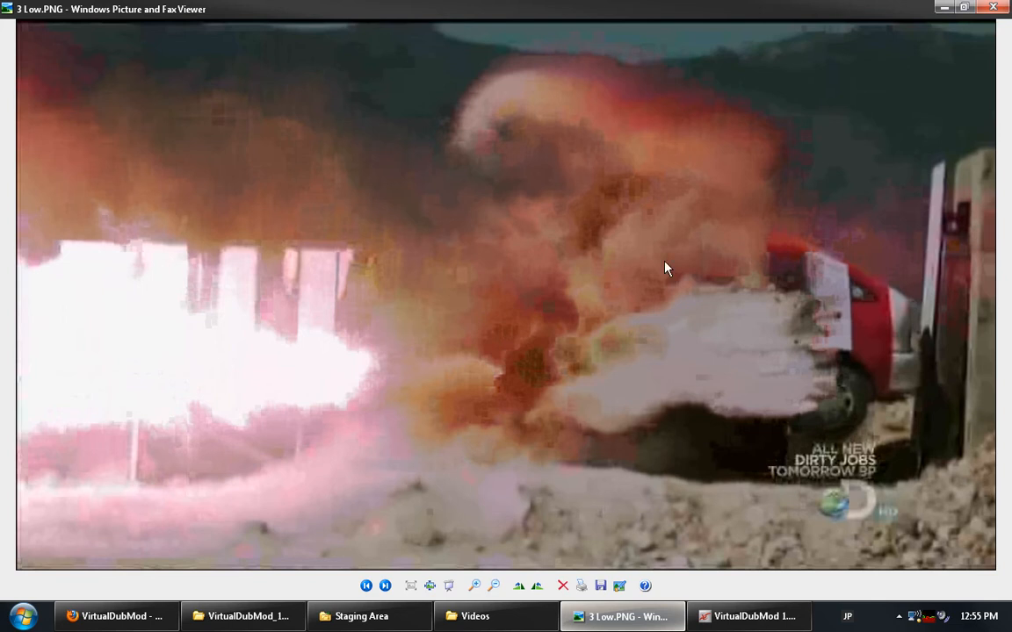
{"action": "left_click", "coordinate": [994, 7]}
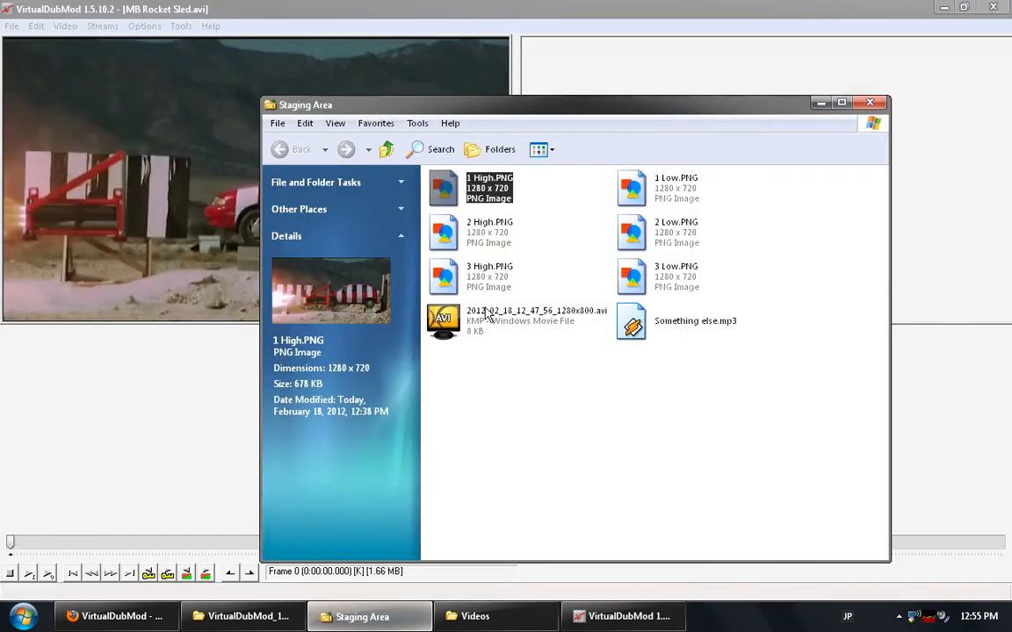
{"action": "left_click", "coordinate": [72, 162]}
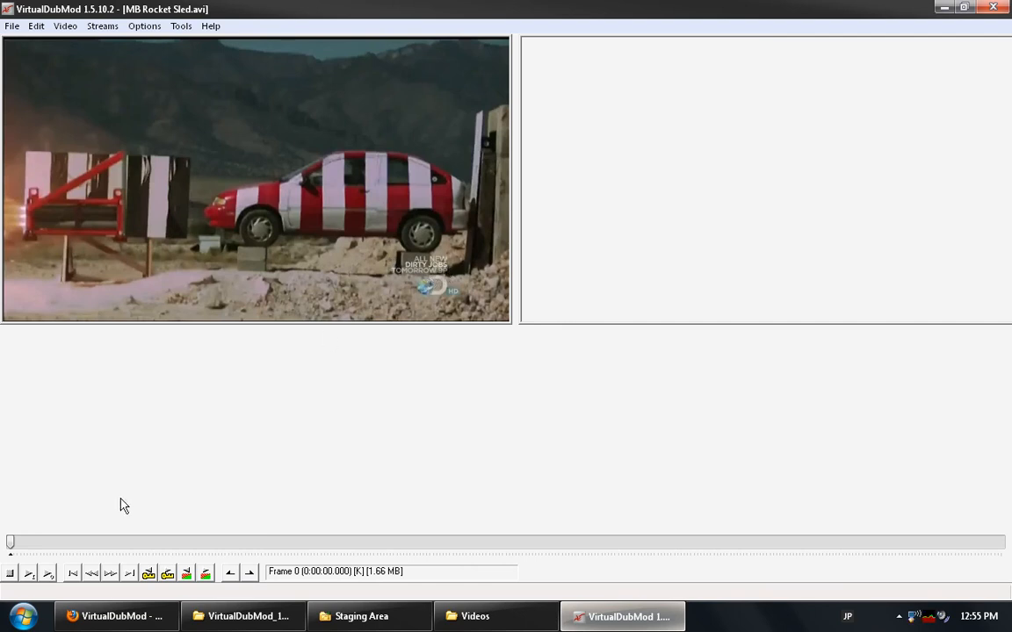
{"action": "left_click", "coordinate": [73, 573]}
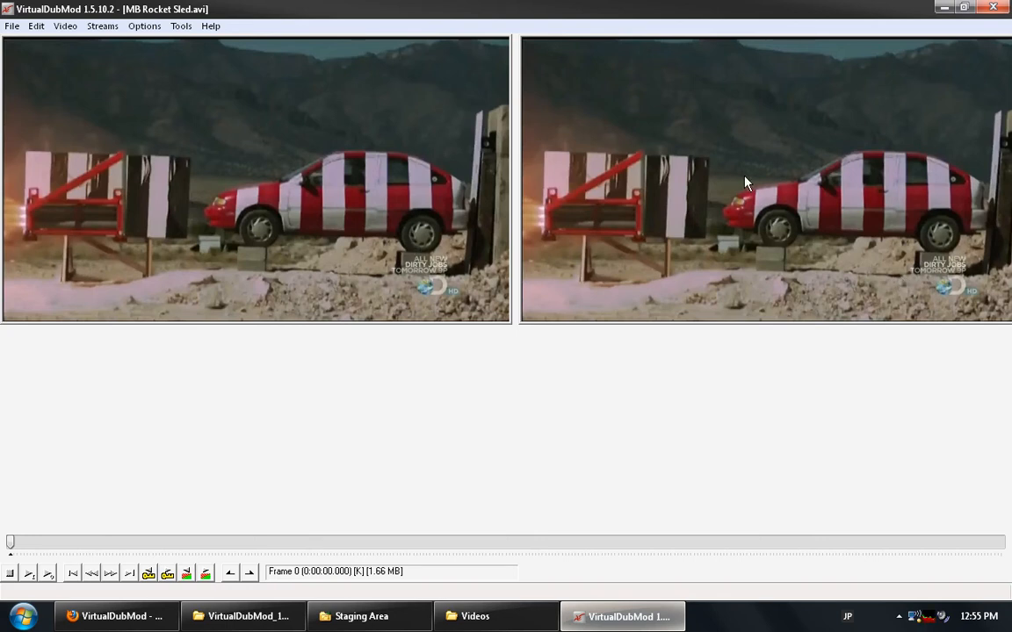
Step: Look through the list of available video filters and close it without adding one
{"action": "left_click", "coordinate": [68, 26]}
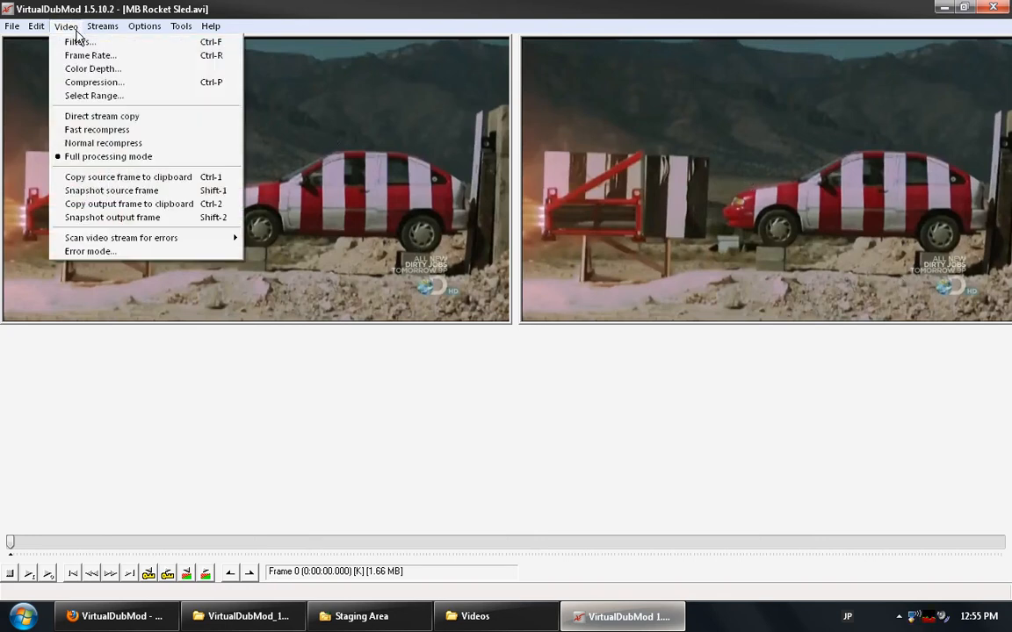
{"action": "left_click", "coordinate": [77, 42]}
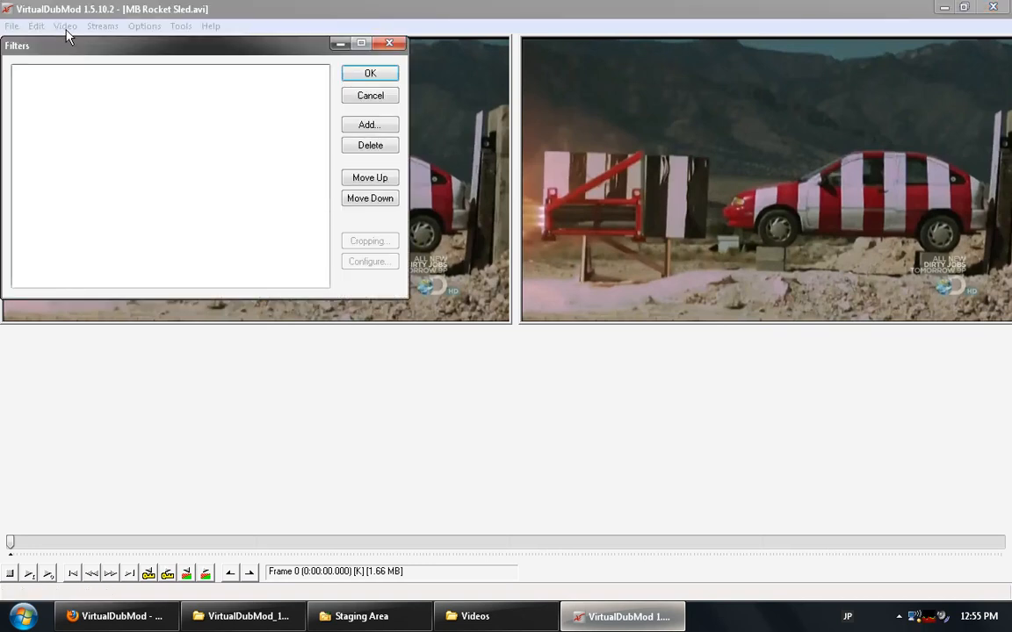
{"action": "left_click", "coordinate": [362, 122]}
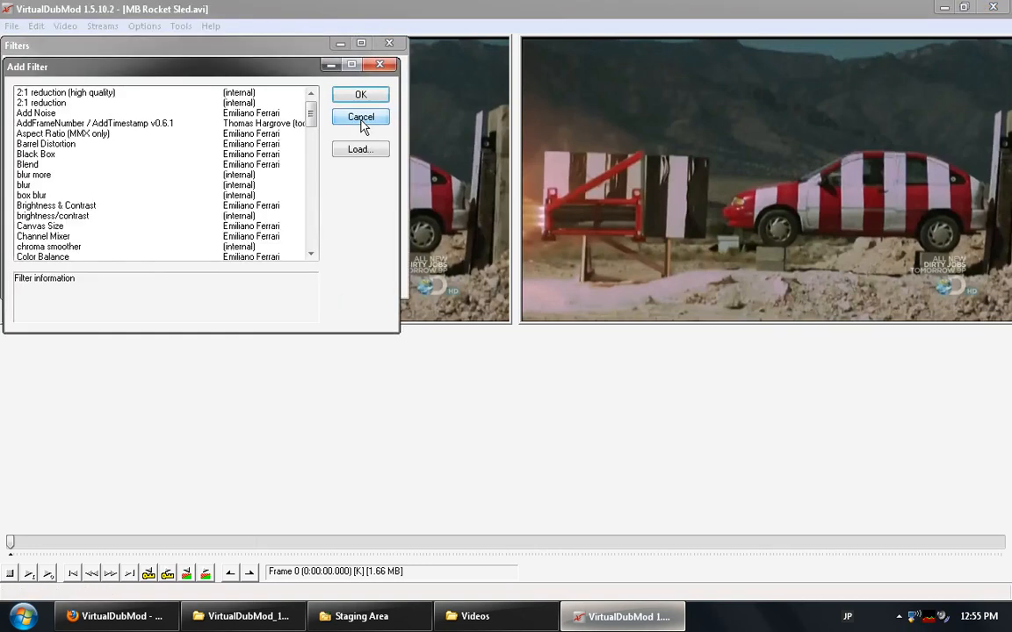
{"action": "left_click_drag", "start_coordinate": [311, 121], "coordinate": [312, 241]}
{"action": "left_click", "coordinate": [314, 184]}
{"action": "left_click_drag", "start_coordinate": [312, 184], "coordinate": [309, 112]}
{"action": "left_click", "coordinate": [358, 118]}
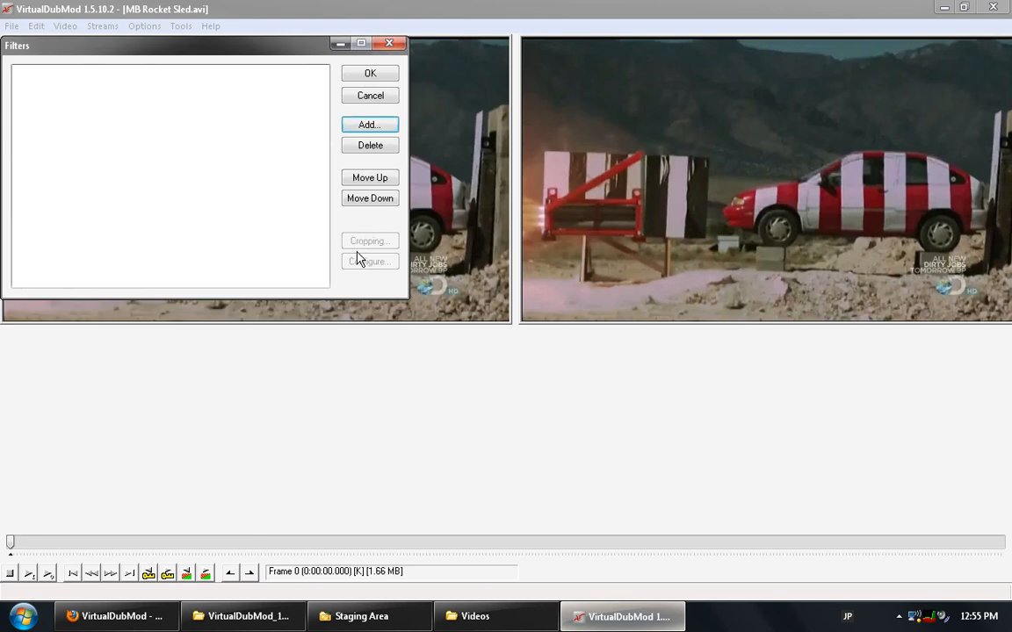
Step: Add the internal fill filter with an X1 offset of 787, and briefly preview the filtered output
{"action": "left_click", "coordinate": [356, 129]}
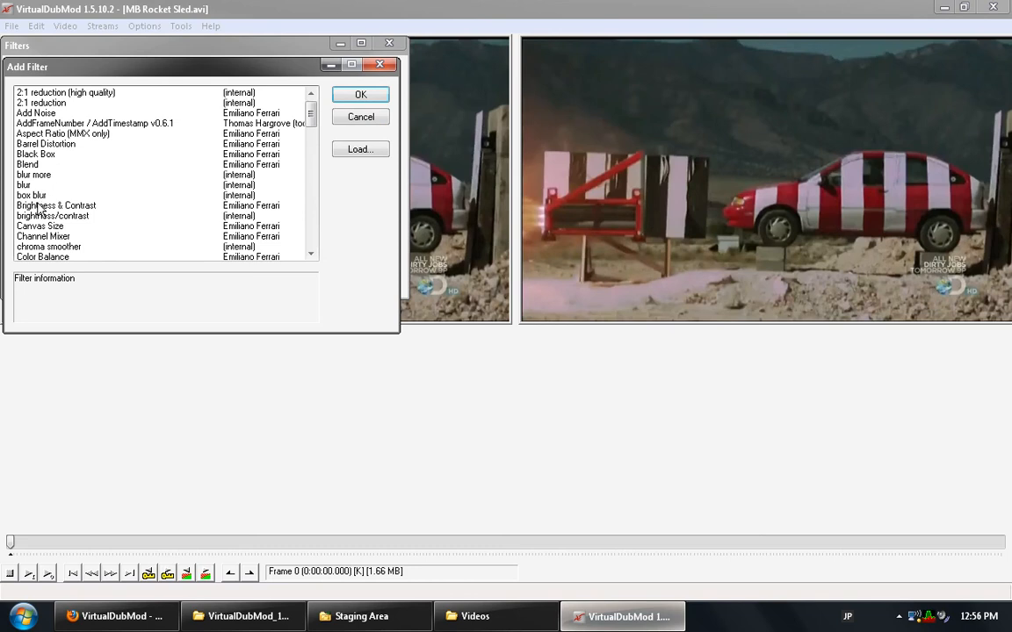
{"action": "left_click_drag", "start_coordinate": [310, 113], "coordinate": [309, 145]}
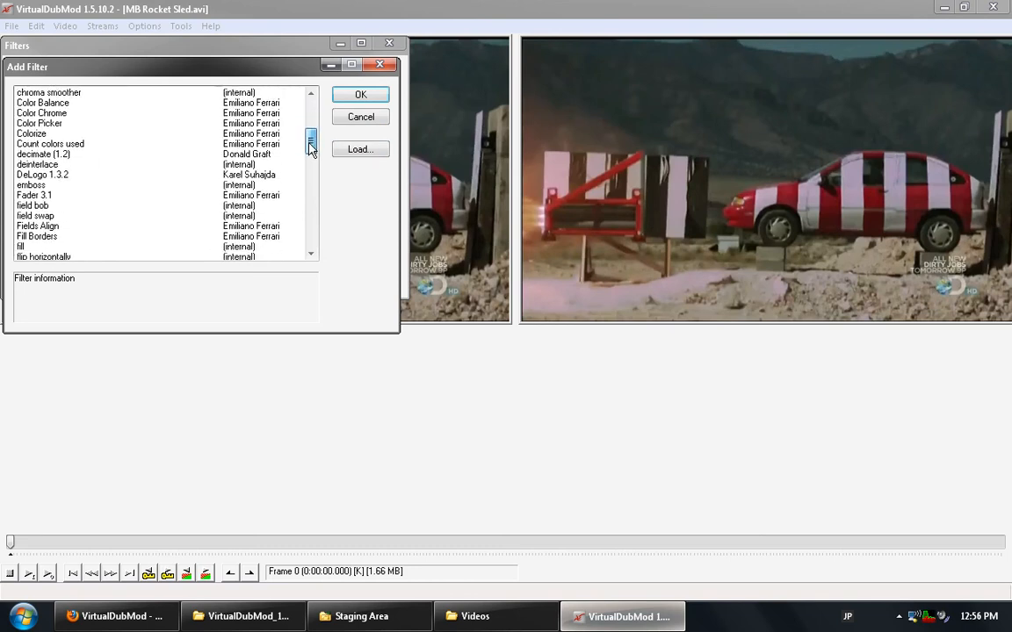
{"action": "left_click", "coordinate": [44, 246]}
{"action": "left_click", "coordinate": [343, 97]}
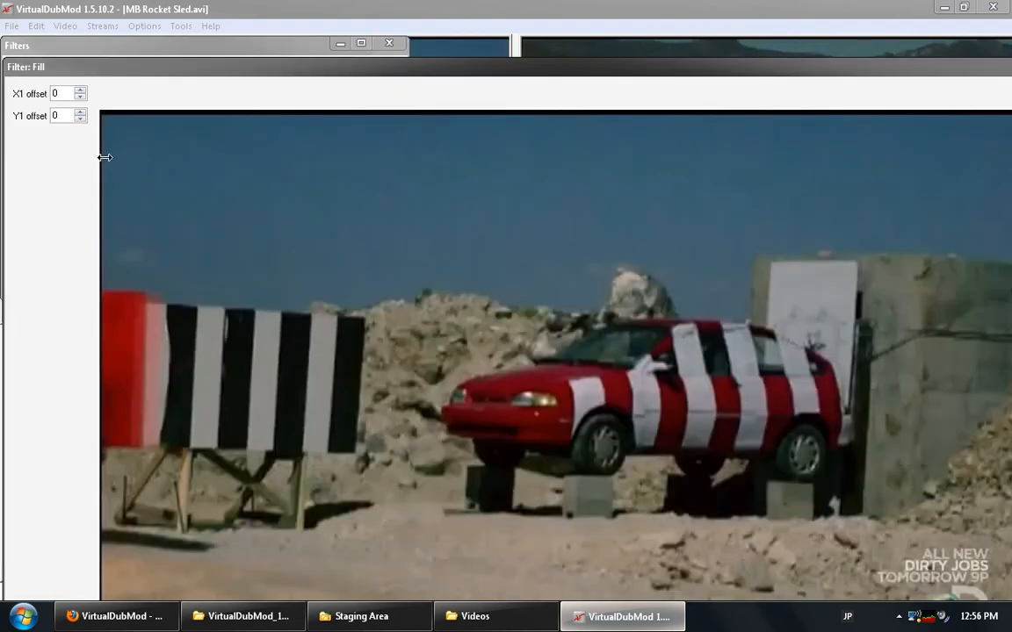
{"action": "left_click_drag", "start_coordinate": [104, 158], "coordinate": [722, 247]}
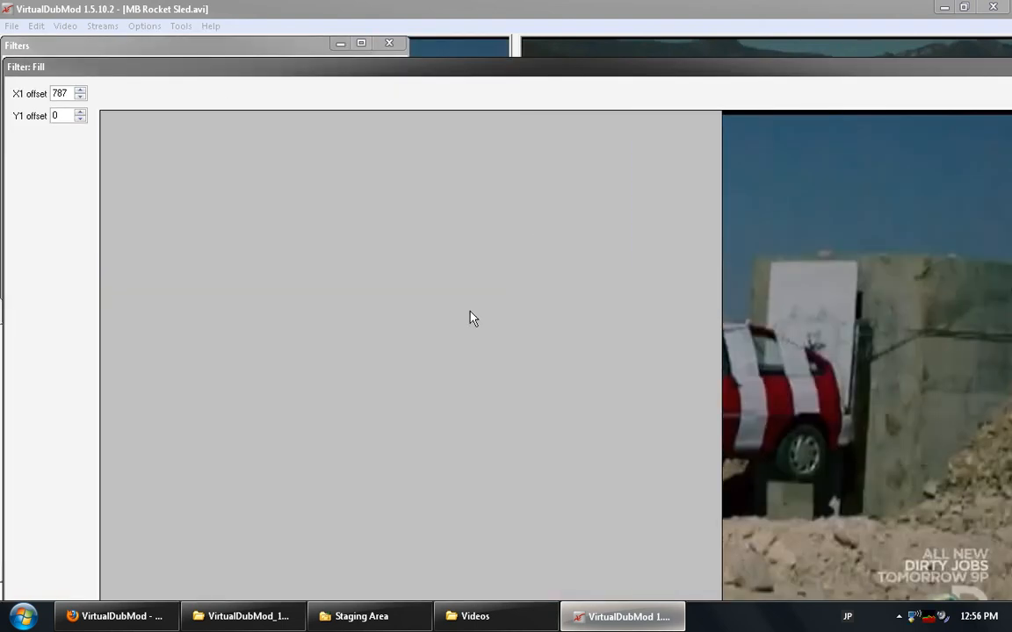
{"action": "key", "text": "Return"}
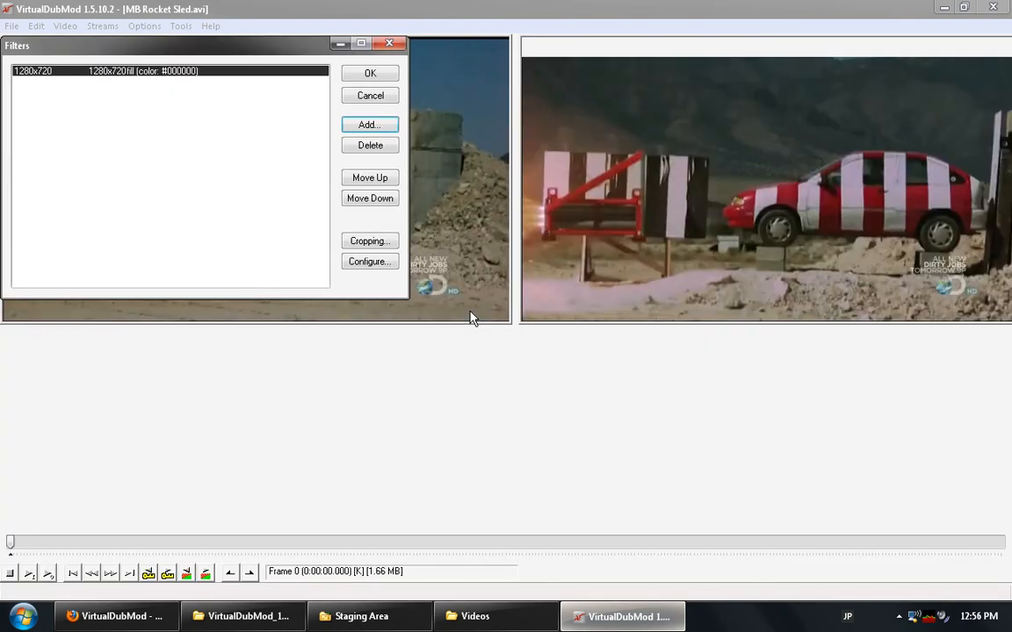
{"action": "left_click", "coordinate": [379, 77]}
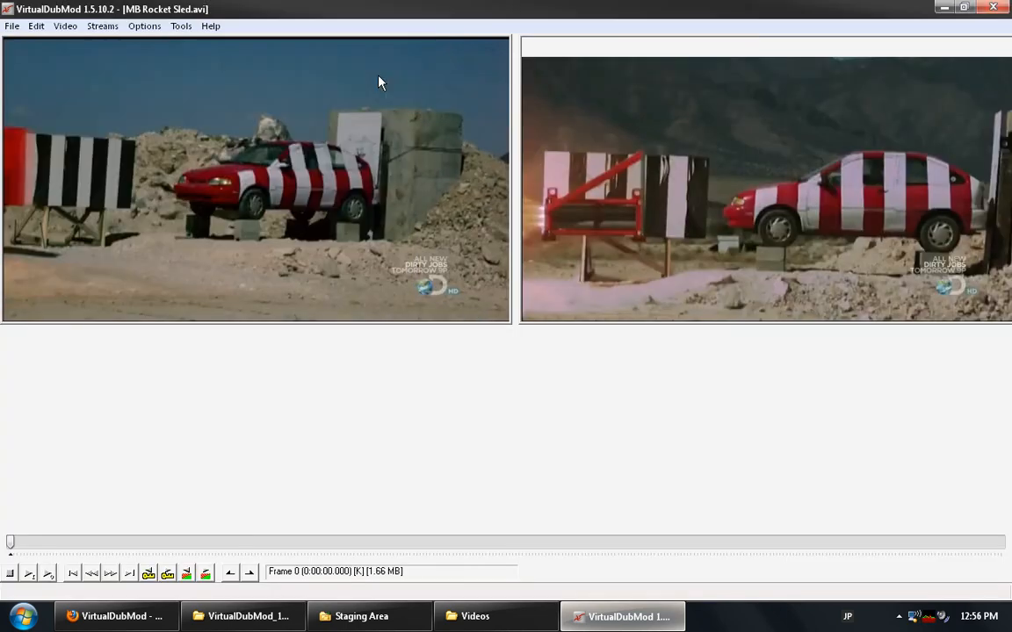
{"action": "left_click", "coordinate": [49, 574]}
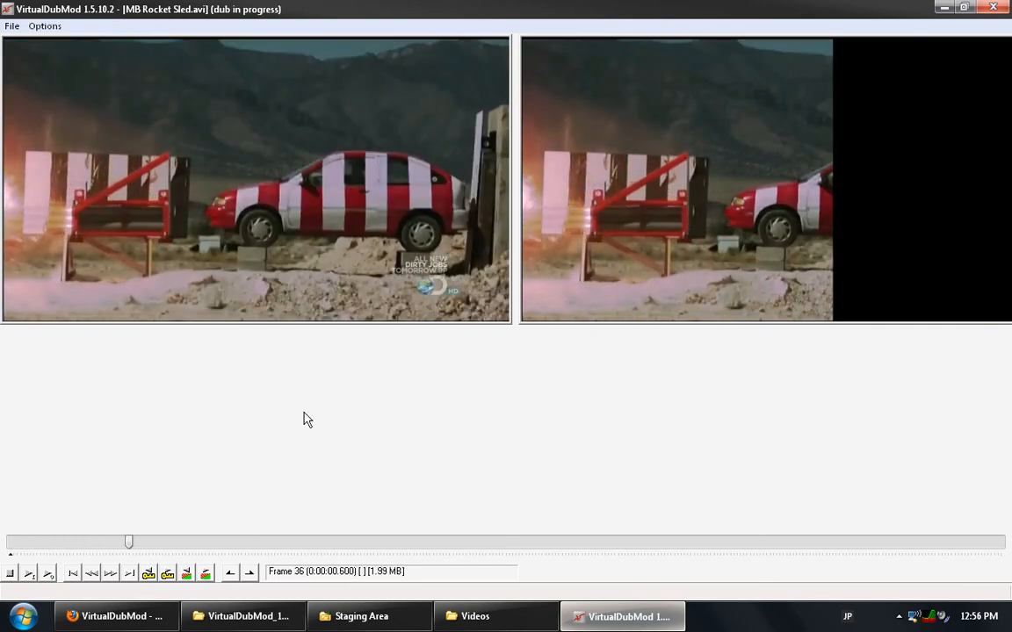
{"action": "left_click", "coordinate": [8, 575]}
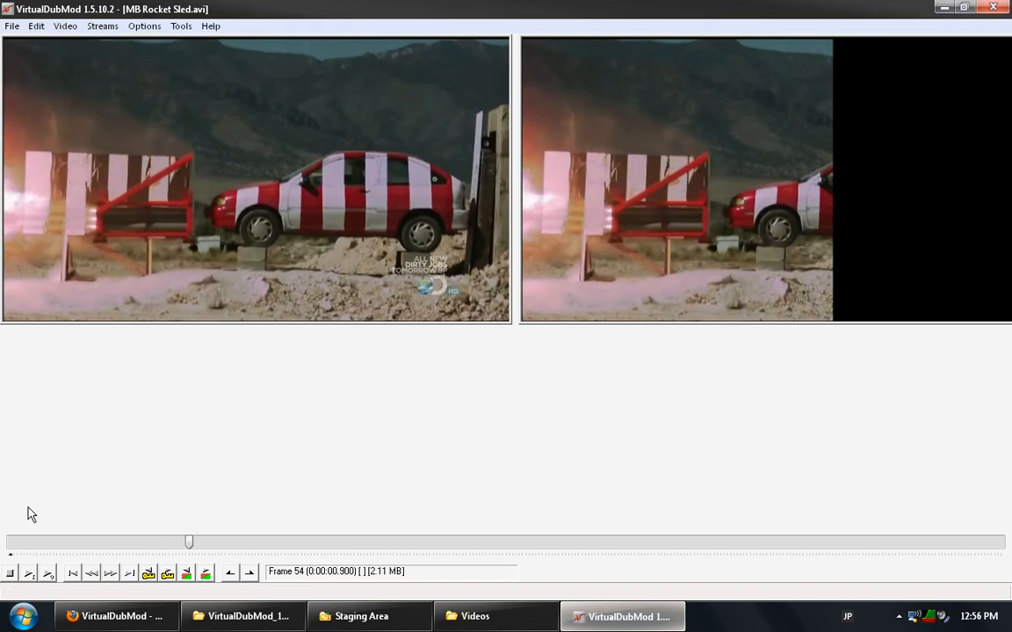
Step: Reconfigure the existing fill filter, increasing its X1 offset so the filled area narrows towards the frame's right edge
{"action": "left_click", "coordinate": [65, 26]}
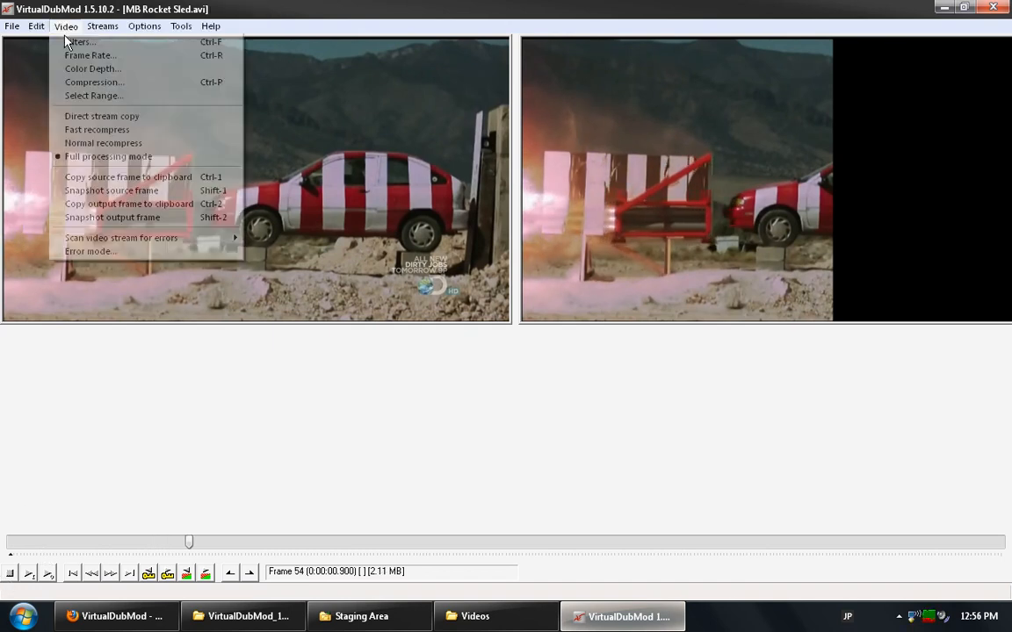
{"action": "left_click", "coordinate": [65, 41]}
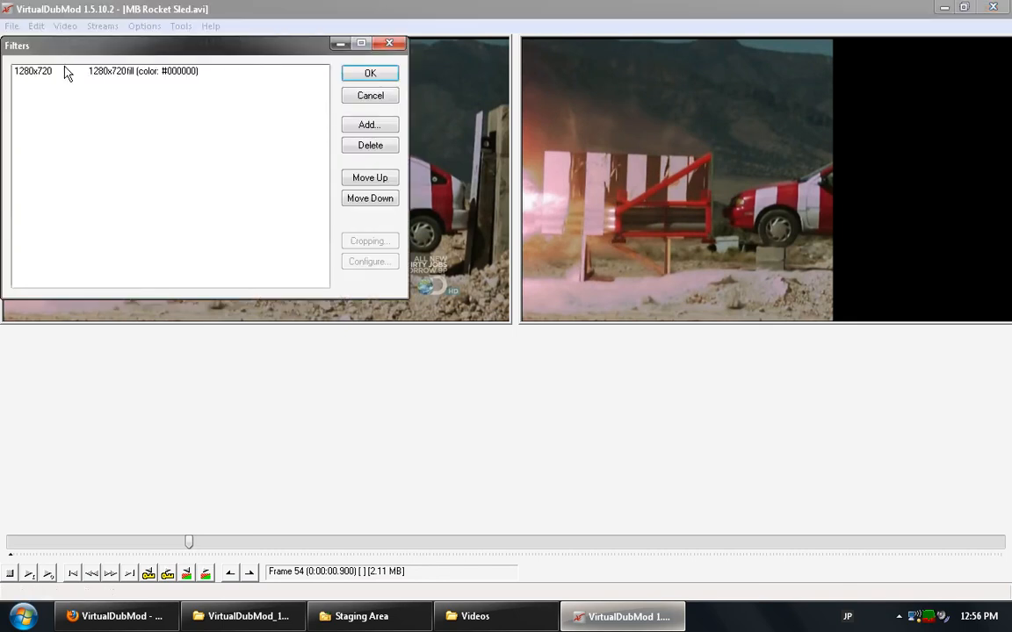
{"action": "left_click", "coordinate": [66, 72]}
{"action": "left_click", "coordinate": [377, 261]}
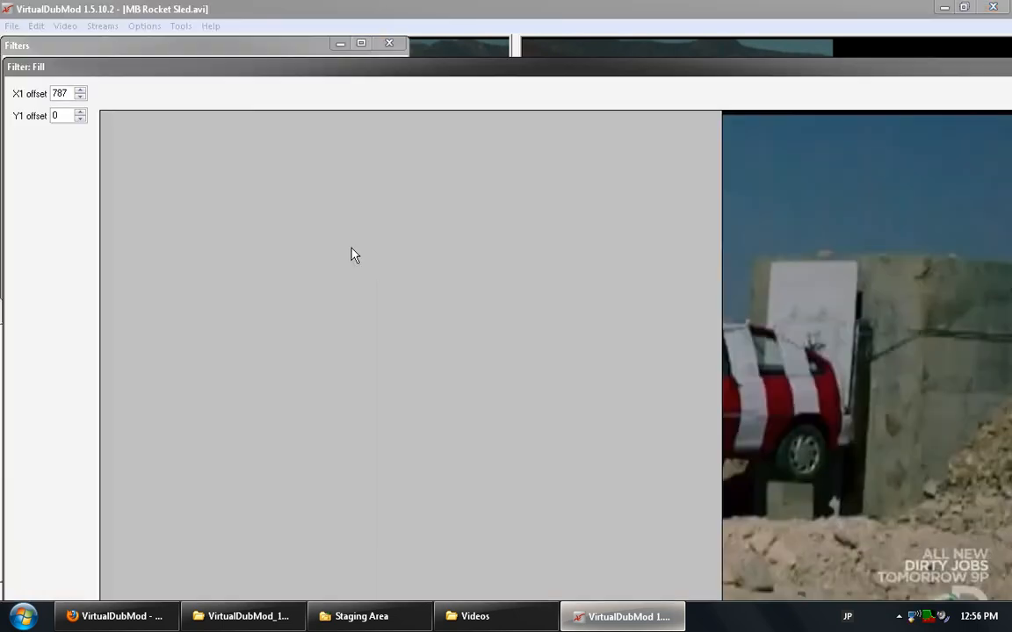
{"action": "left_click_drag", "start_coordinate": [773, 75], "coordinate": [447, 124]}
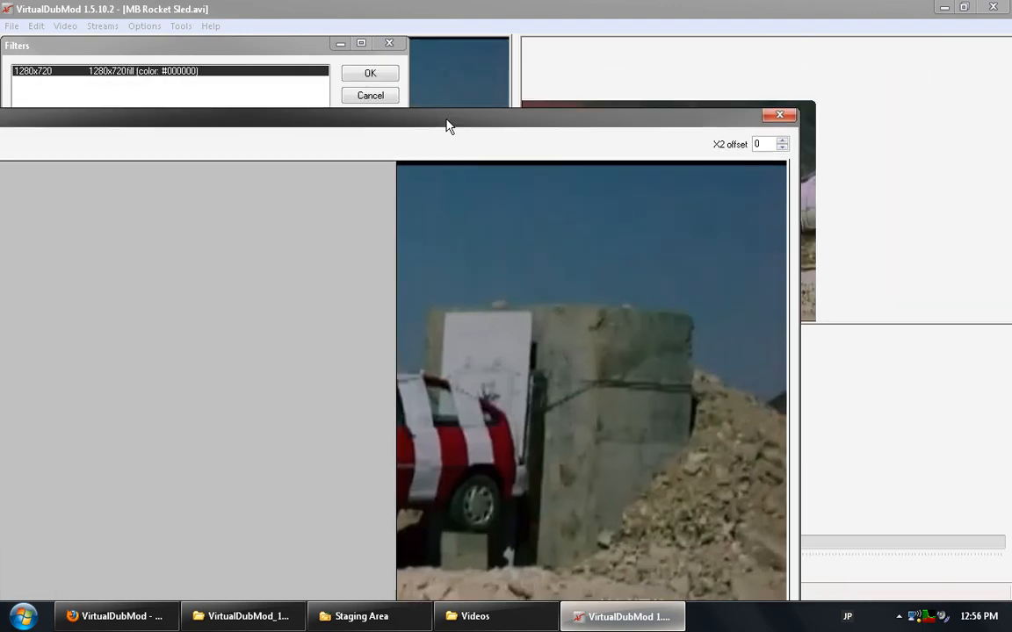
{"action": "left_click_drag", "start_coordinate": [394, 179], "coordinate": [739, 217]}
{"action": "key", "text": "Return"}
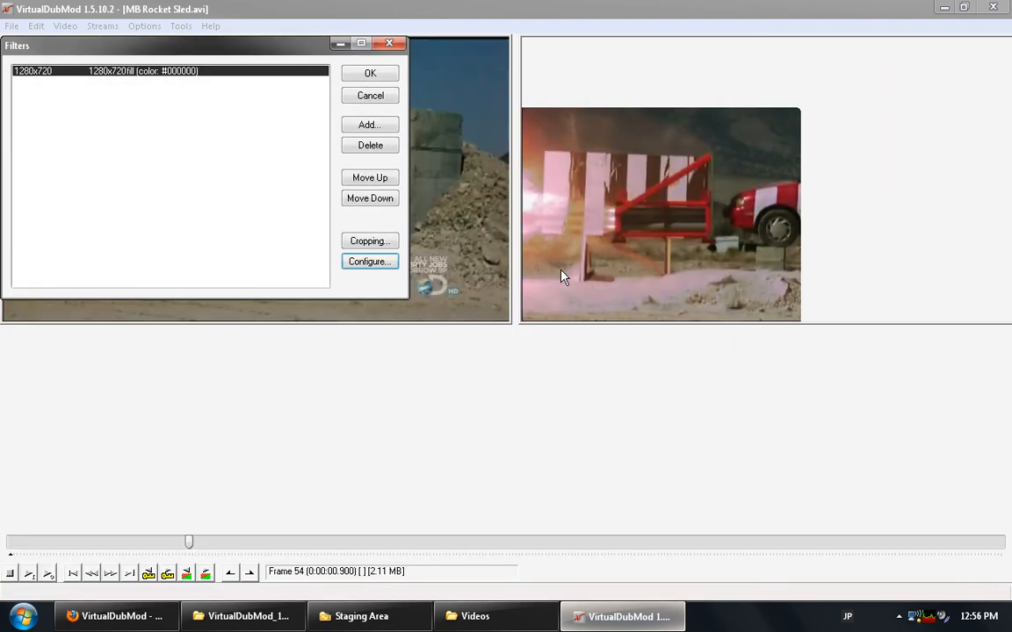
Step: Crop the fill filter's input on the frame's right side with an X2 offset of 240
{"action": "left_click", "coordinate": [367, 241]}
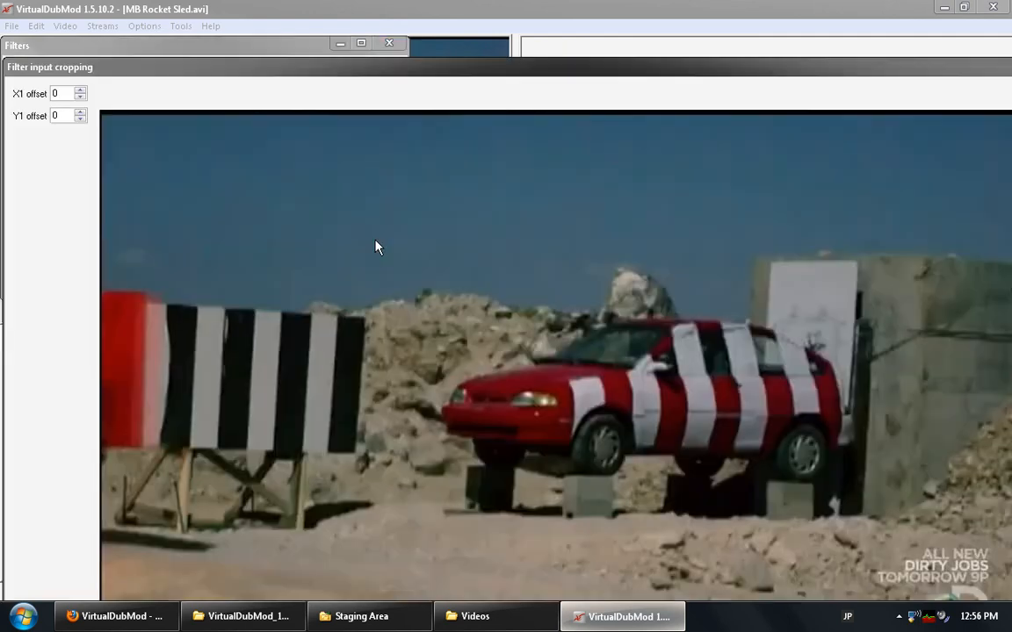
{"action": "left_click_drag", "start_coordinate": [569, 71], "coordinate": [256, 50]}
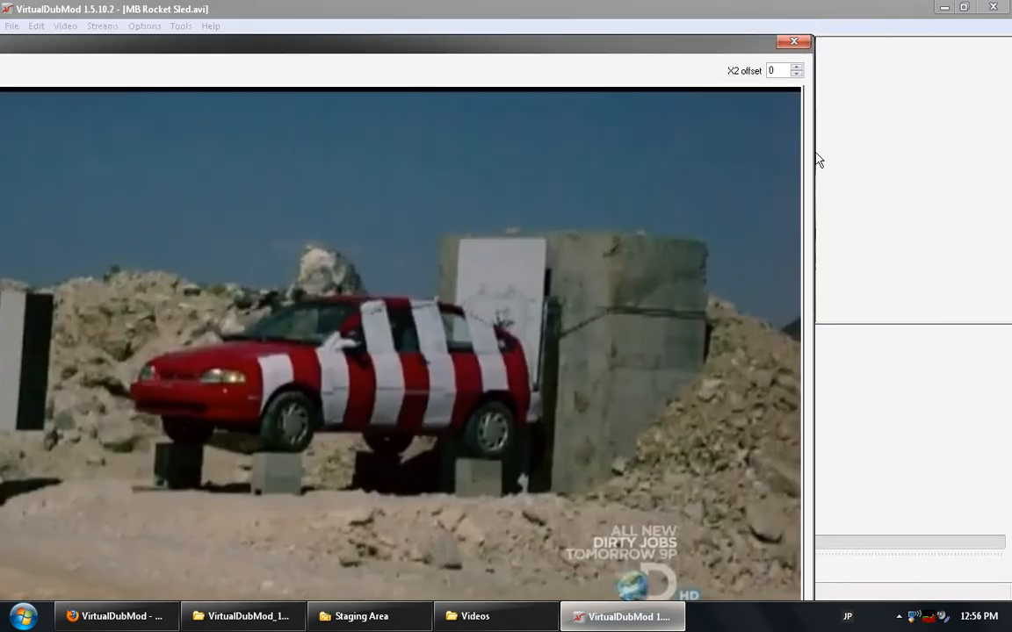
{"action": "left_click_drag", "start_coordinate": [801, 157], "coordinate": [800, 196]}
{"action": "left_click_drag", "start_coordinate": [622, 85], "coordinate": [605, 66]}
{"action": "left_click_drag", "start_coordinate": [799, 158], "coordinate": [632, 224]}
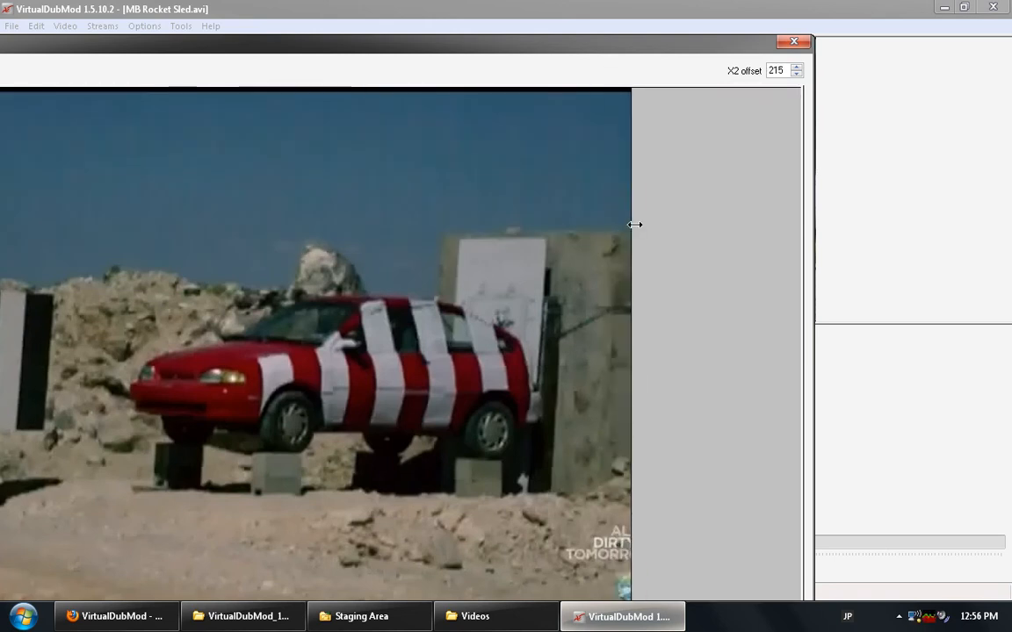
{"action": "double_click", "coordinate": [776, 71]}
{"action": "type", "text": "24"}
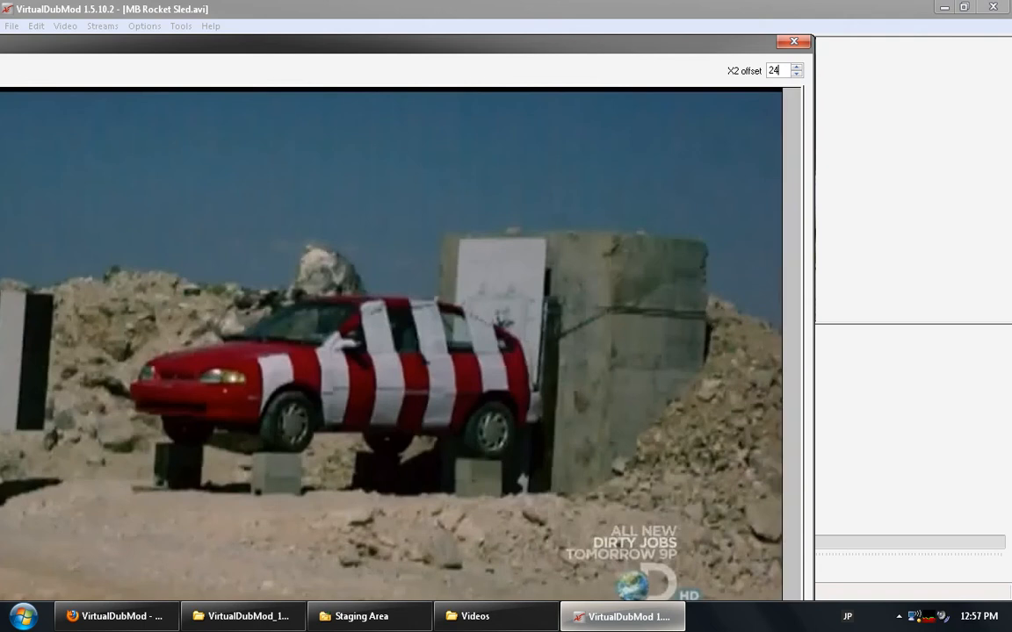
{"action": "type", "text": "0"}
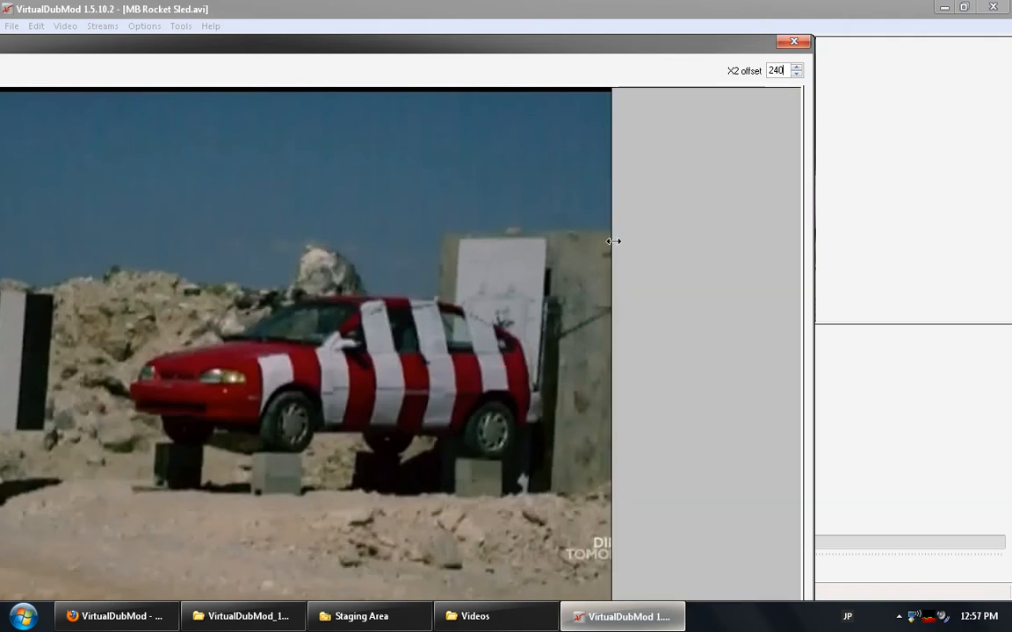
{"action": "key", "text": "Return"}
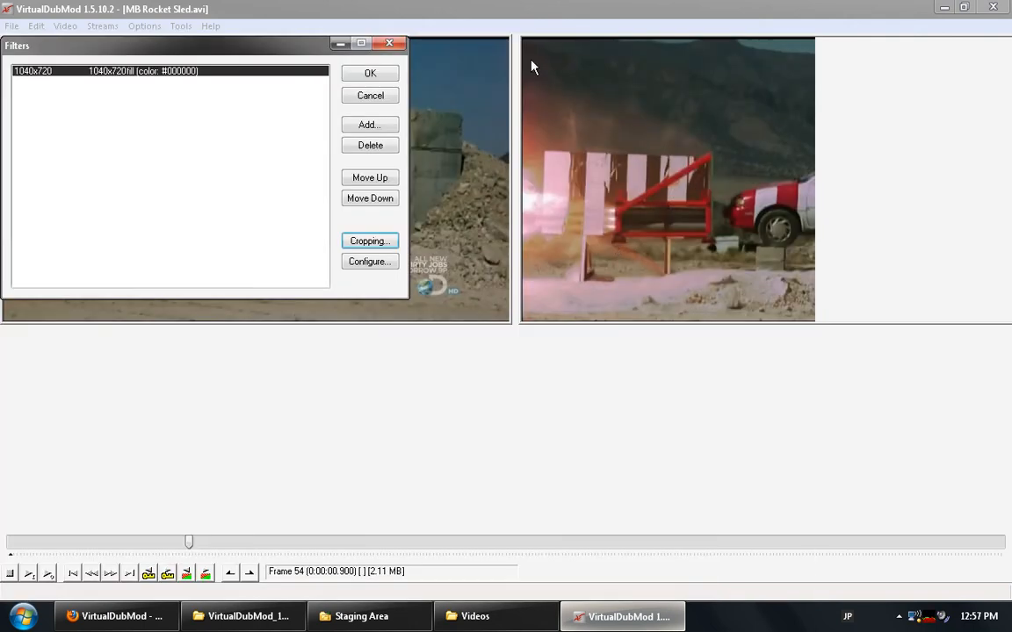
Step: Add the internal resize filter with a new width of 1280 and height of 720, and apply the filter list
{"action": "left_click", "coordinate": [361, 129]}
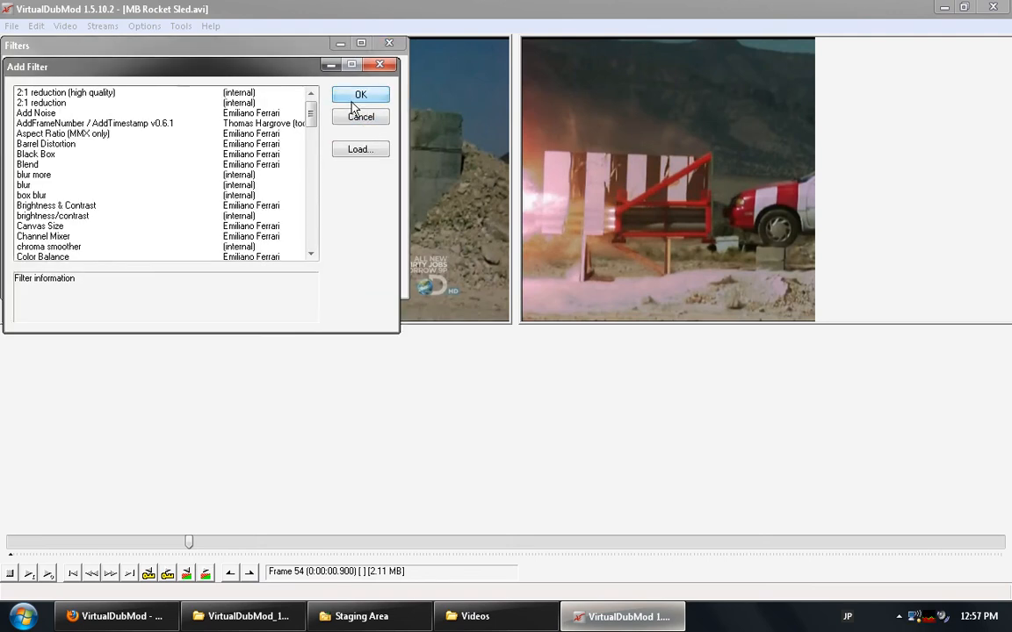
{"action": "left_click_drag", "start_coordinate": [312, 115], "coordinate": [312, 200]}
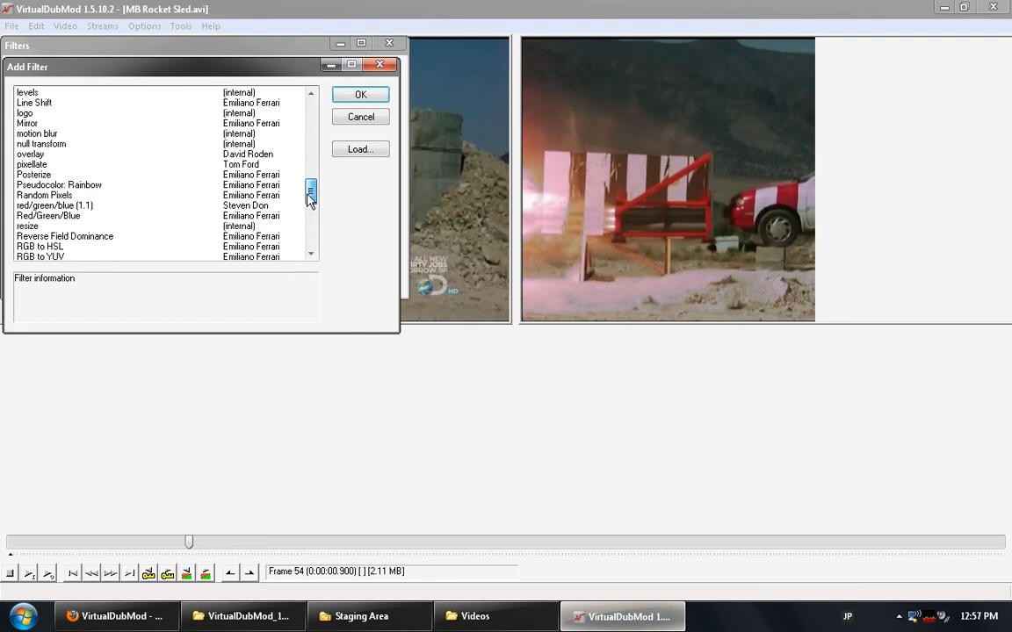
{"action": "left_click", "coordinate": [27, 226]}
{"action": "left_click", "coordinate": [347, 94]}
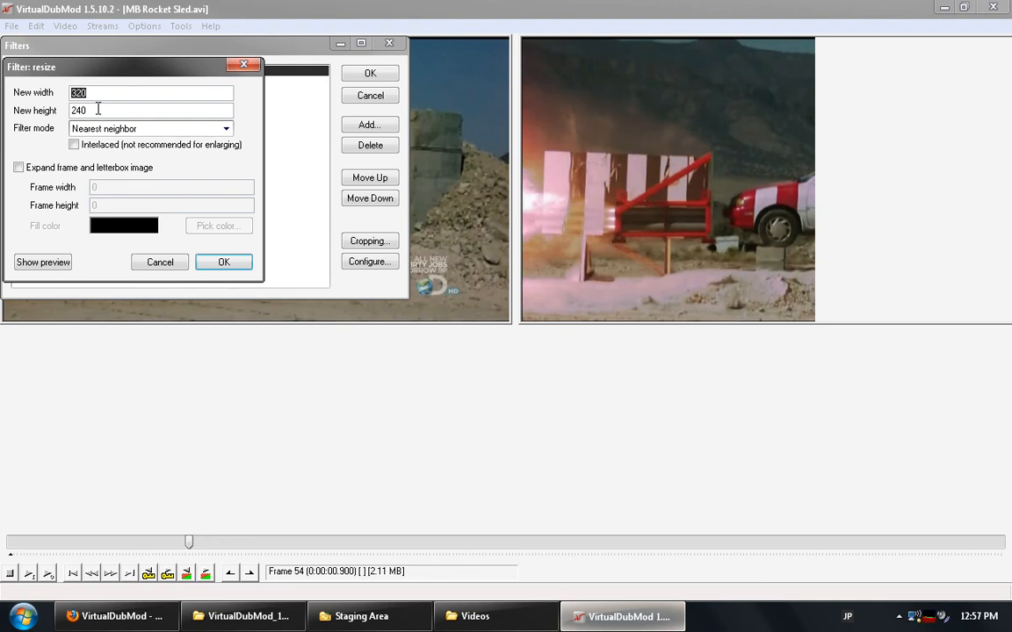
{"action": "type", "text": "1280"}
{"action": "key", "text": "Tab"}
{"action": "type", "text": "72"}
{"action": "left_click", "coordinate": [230, 264]}
{"action": "left_click", "coordinate": [373, 74]}
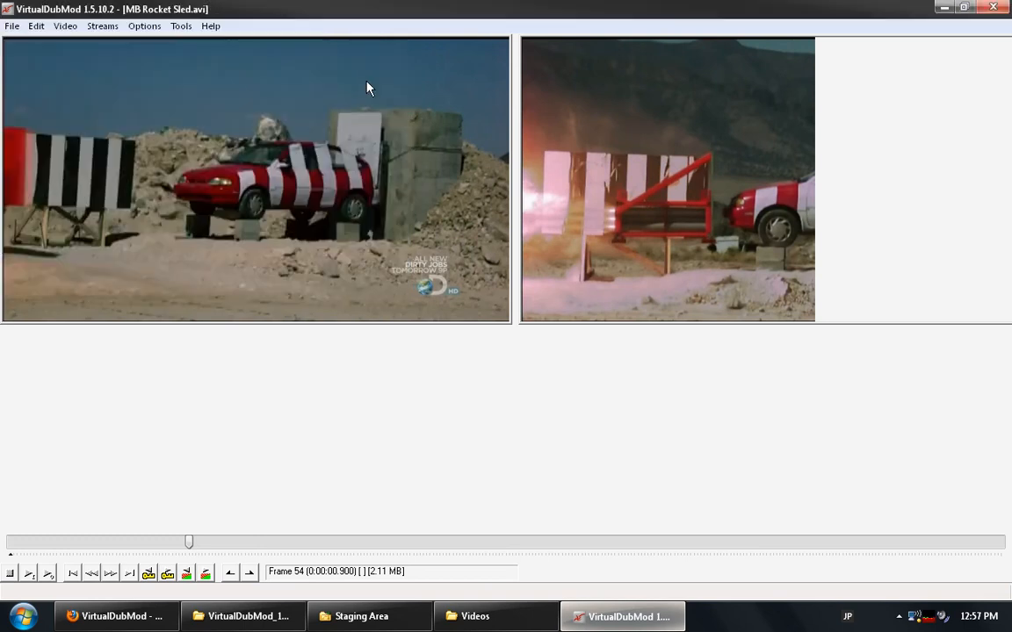
Step: Preview the cropped and resized output briefly, and return to the first frame
{"action": "left_click", "coordinate": [49, 575]}
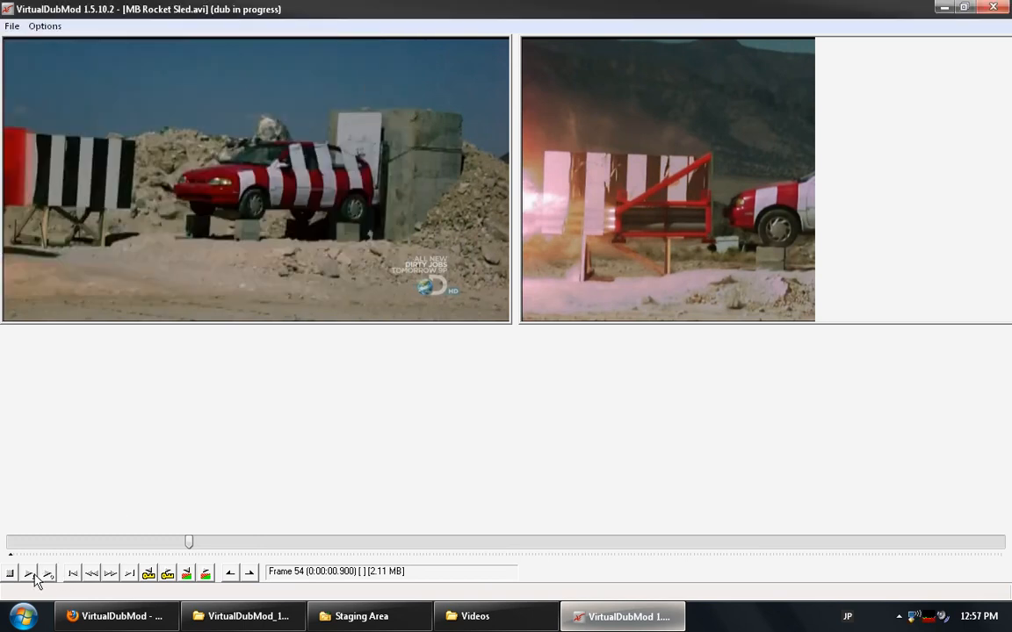
{"action": "left_click", "coordinate": [11, 575]}
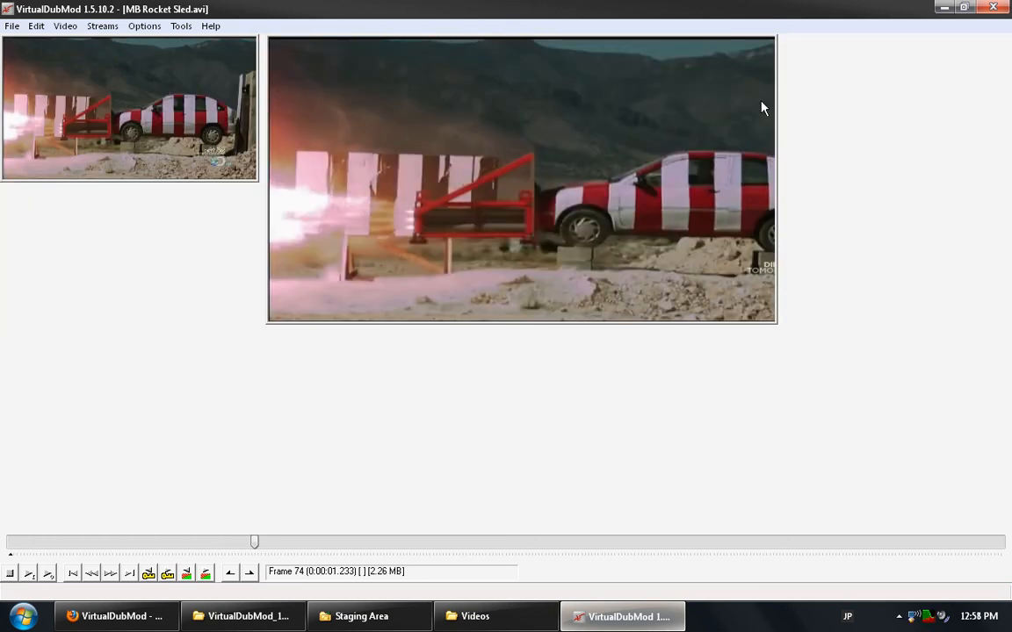
{"action": "left_click", "coordinate": [73, 572]}
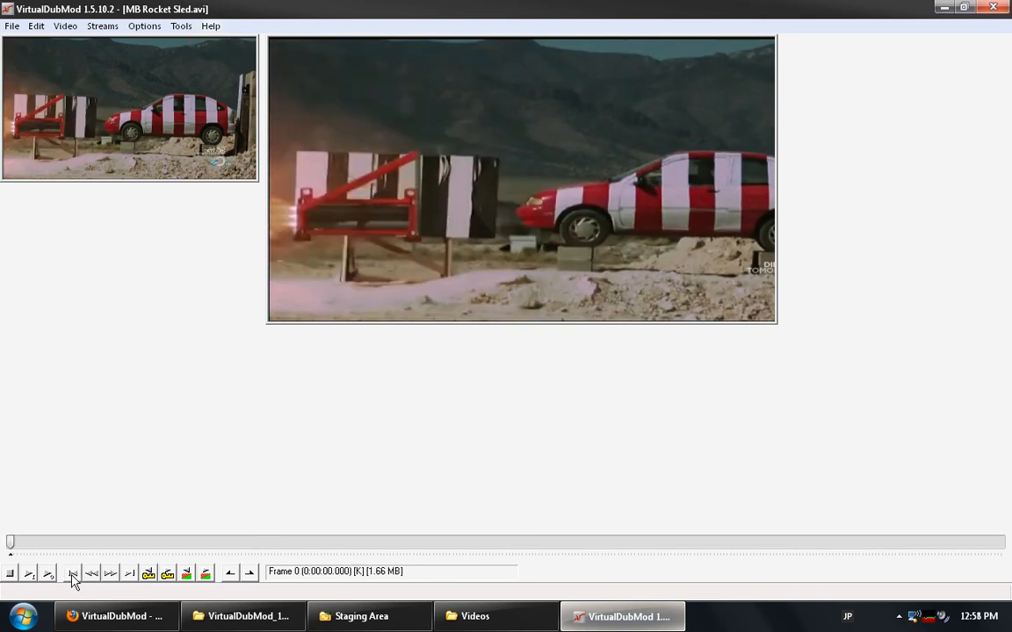
Step: Save the filtered video as "Rocket Sled clip" in the Staging Area folder, using full processing mode and the Xvid MPEG-4 Codec
{"action": "left_click", "coordinate": [12, 26]}
{"action": "left_click", "coordinate": [39, 125]}
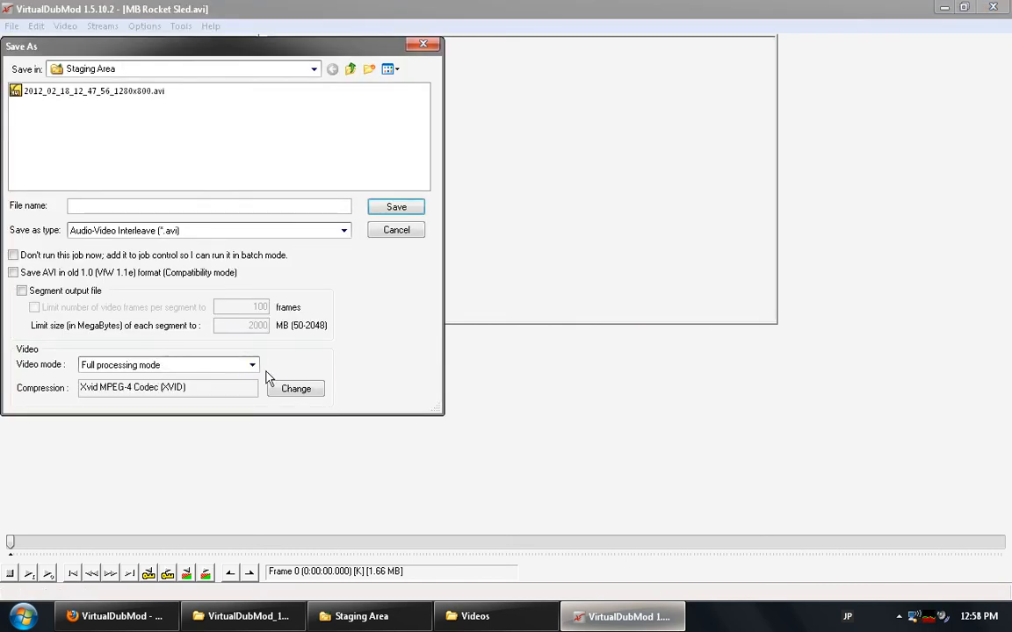
{"action": "left_click", "coordinate": [293, 388]}
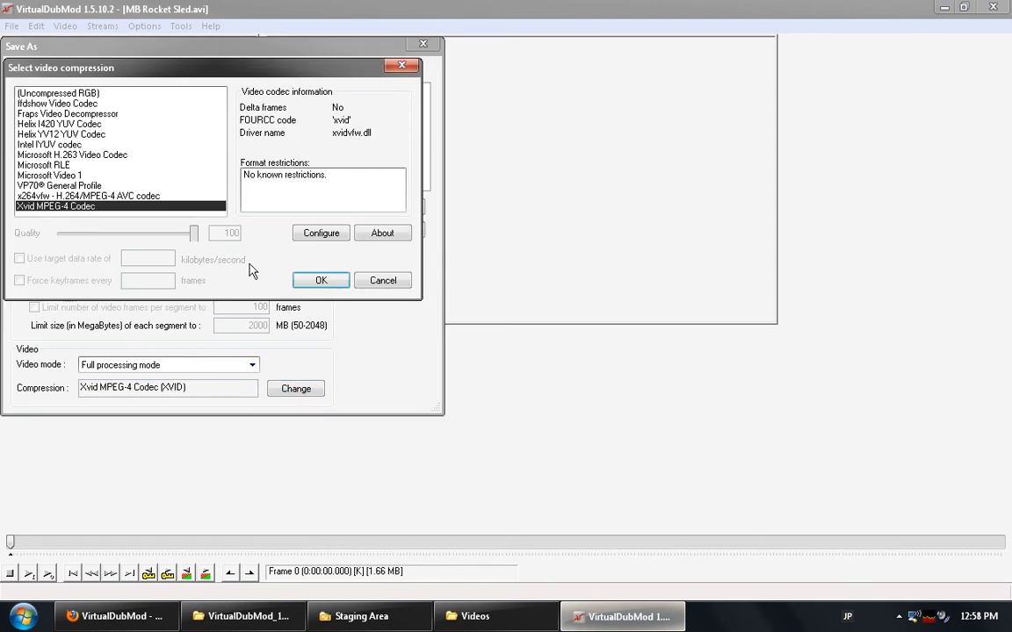
{"action": "left_click", "coordinate": [325, 281]}
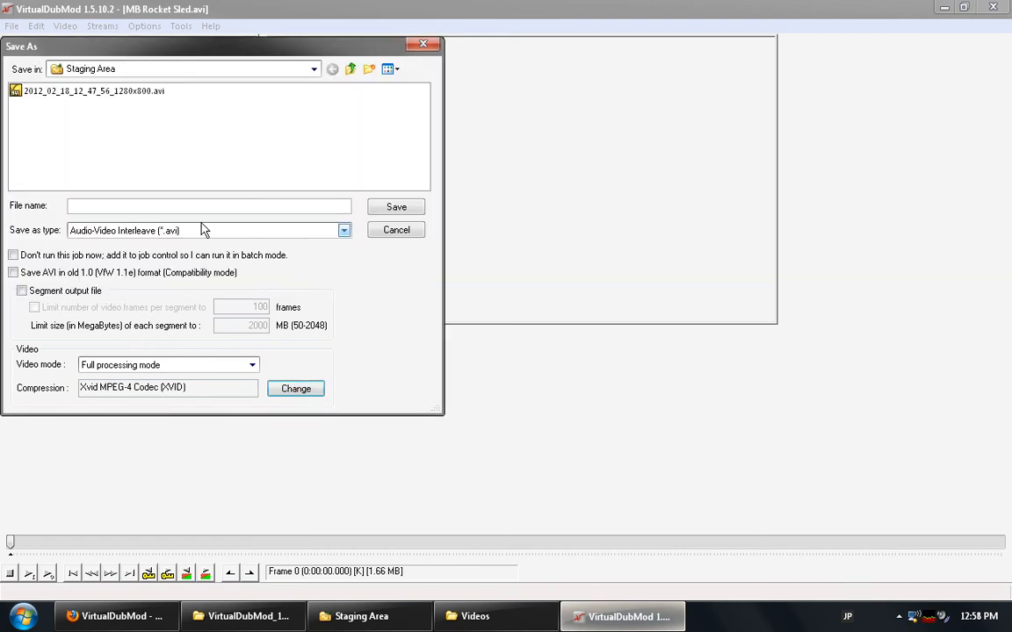
{"action": "left_click", "coordinate": [136, 207]}
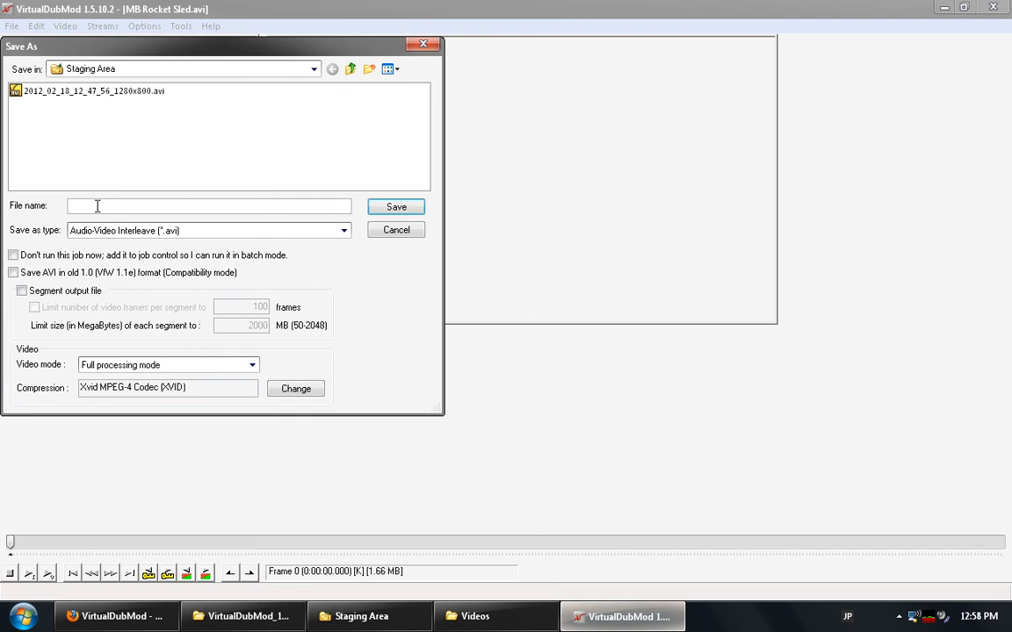
{"action": "type", "text": "Rocket Sled clip"}
{"action": "left_click", "coordinate": [394, 208]}
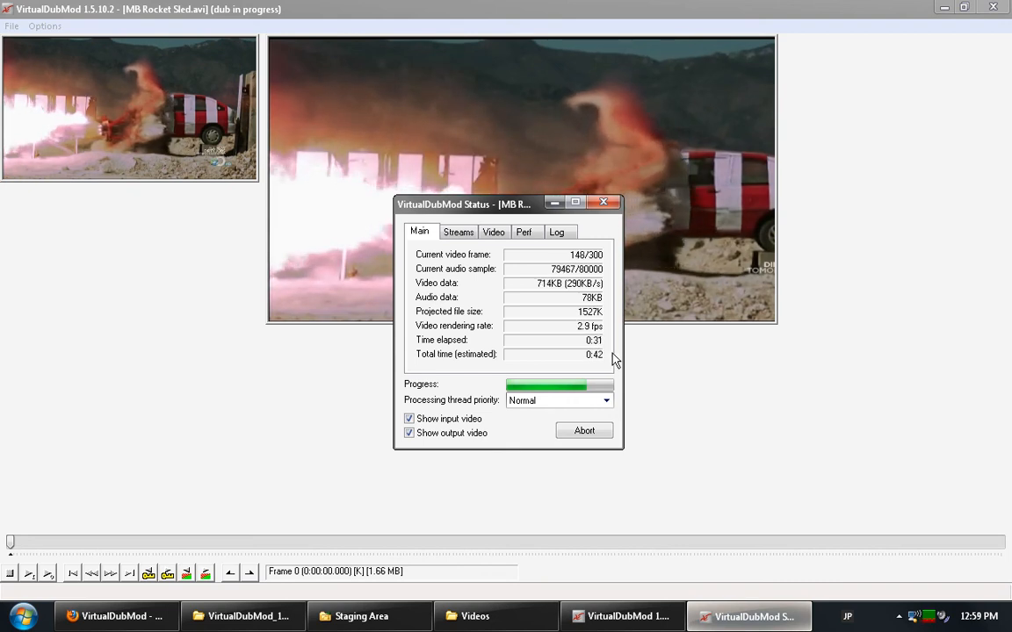
{"action": "left_click", "coordinate": [607, 400]}
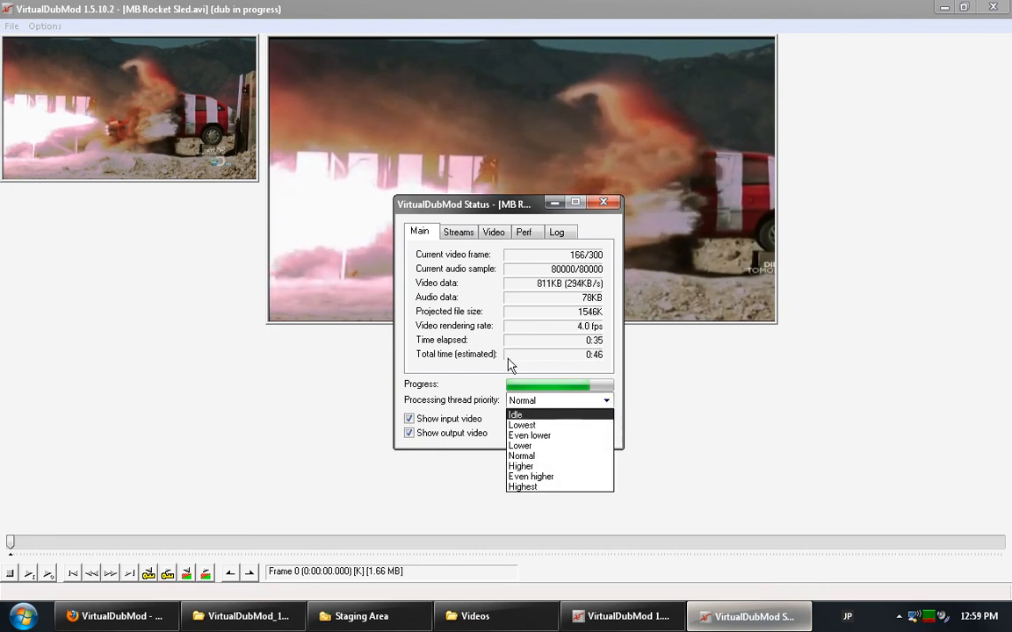
{"action": "left_click", "coordinate": [475, 376]}
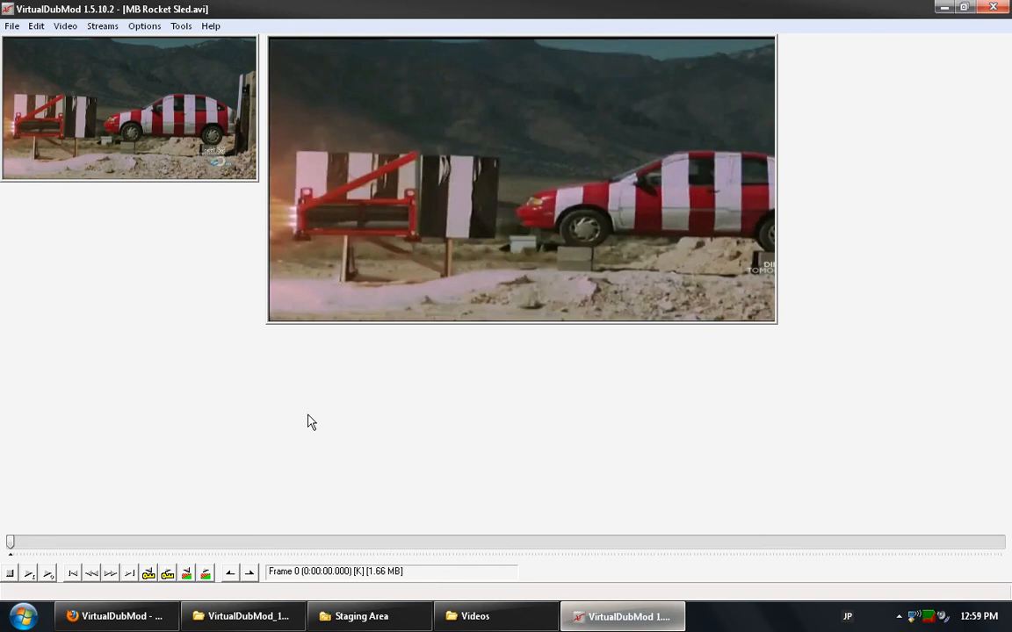
Step: Examine the bit rate, dimensions and audio details of Rocket Sled clip.avi in MediaInfo, and return to VirtualDubMod
{"action": "left_click", "coordinate": [396, 620]}
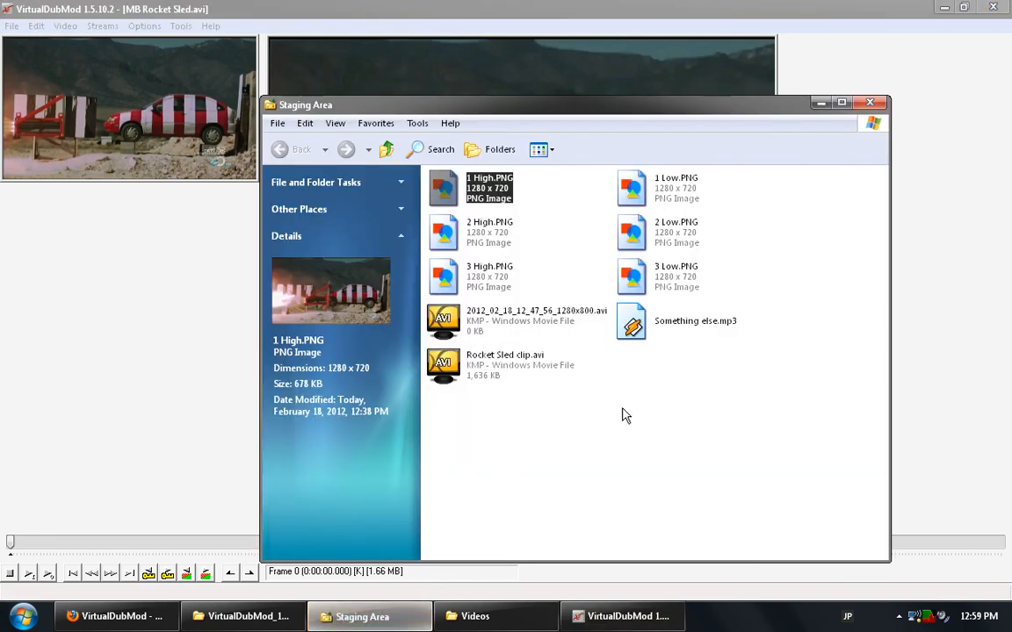
{"action": "left_click", "coordinate": [475, 372]}
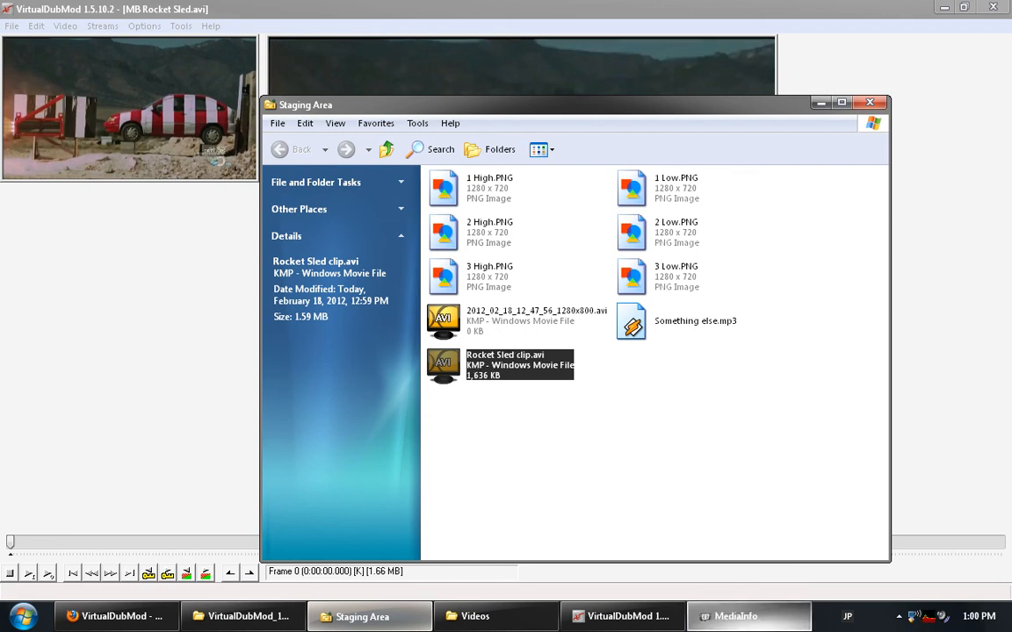
{"action": "left_click", "coordinate": [762, 617]}
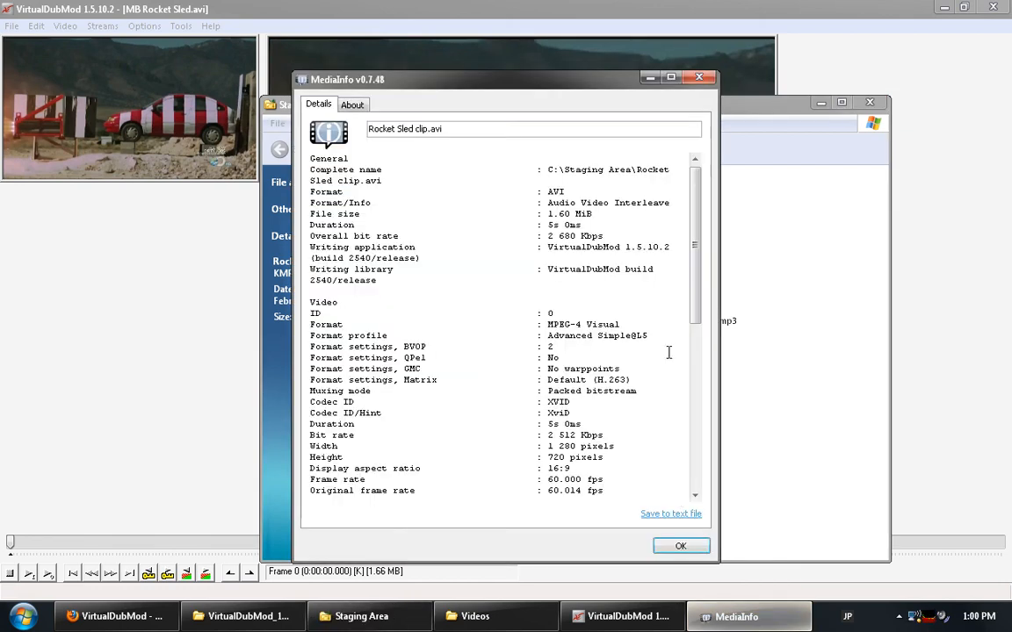
{"action": "left_click_drag", "start_coordinate": [703, 233], "coordinate": [707, 292]}
{"action": "mouse_move", "coordinate": [332, 302]}
{"action": "left_mouse_down"}
{"action": "mouse_move", "coordinate": [590, 306]}
{"action": "mouse_move", "coordinate": [583, 280]}
{"action": "mouse_move", "coordinate": [329, 291]}
{"action": "mouse_move", "coordinate": [339, 282]}
{"action": "left_mouse_up"}
{"action": "scroll", "coordinate": [587, 307], "scroll_direction": "down", "scroll_amount": 1}
{"action": "scroll", "coordinate": [587, 309], "scroll_direction": "up", "scroll_amount": 1}
{"action": "scroll", "coordinate": [587, 308], "scroll_direction": "down", "scroll_amount": 2}
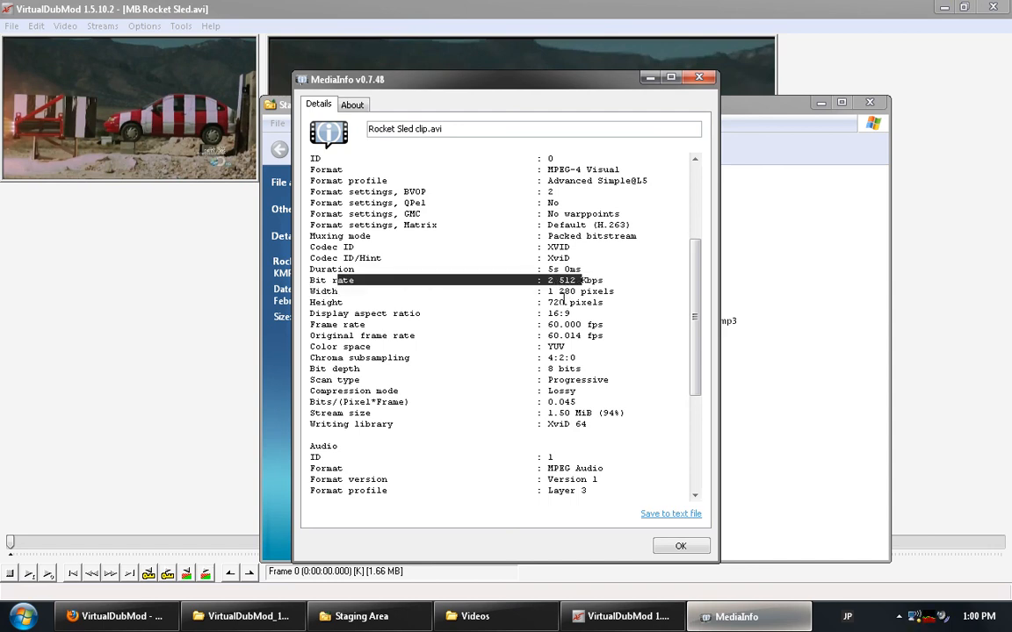
{"action": "left_click_drag", "start_coordinate": [569, 301], "coordinate": [320, 291]}
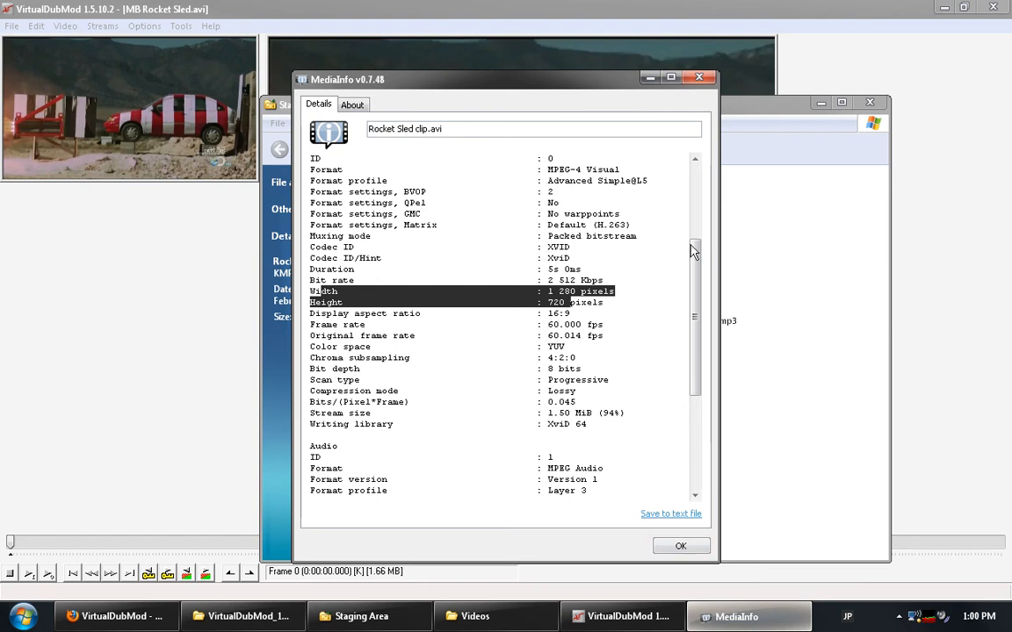
{"action": "left_click_drag", "start_coordinate": [693, 254], "coordinate": [696, 411]}
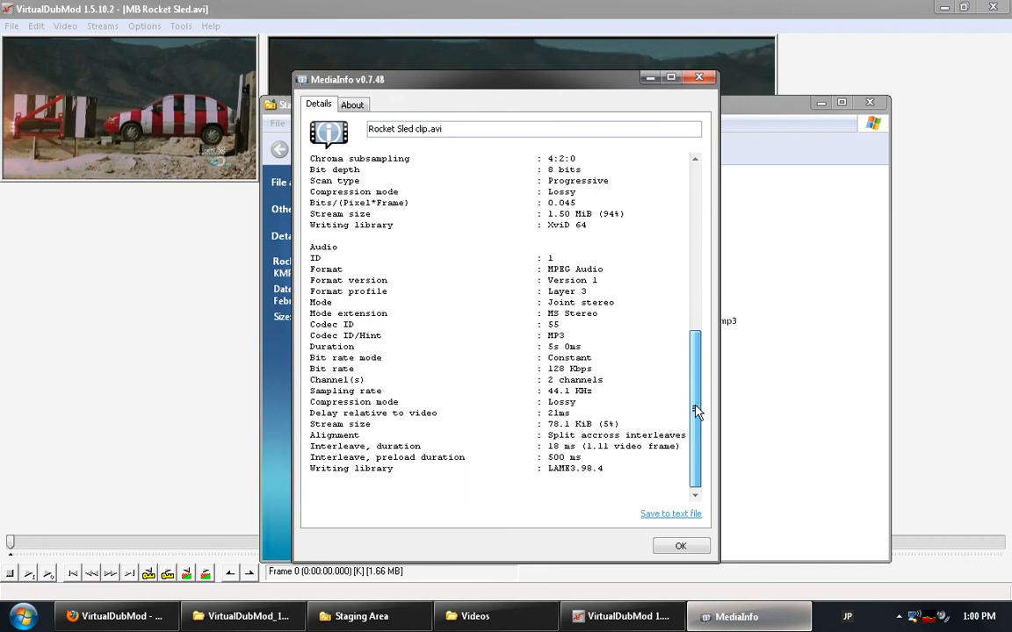
{"action": "left_click", "coordinate": [668, 549]}
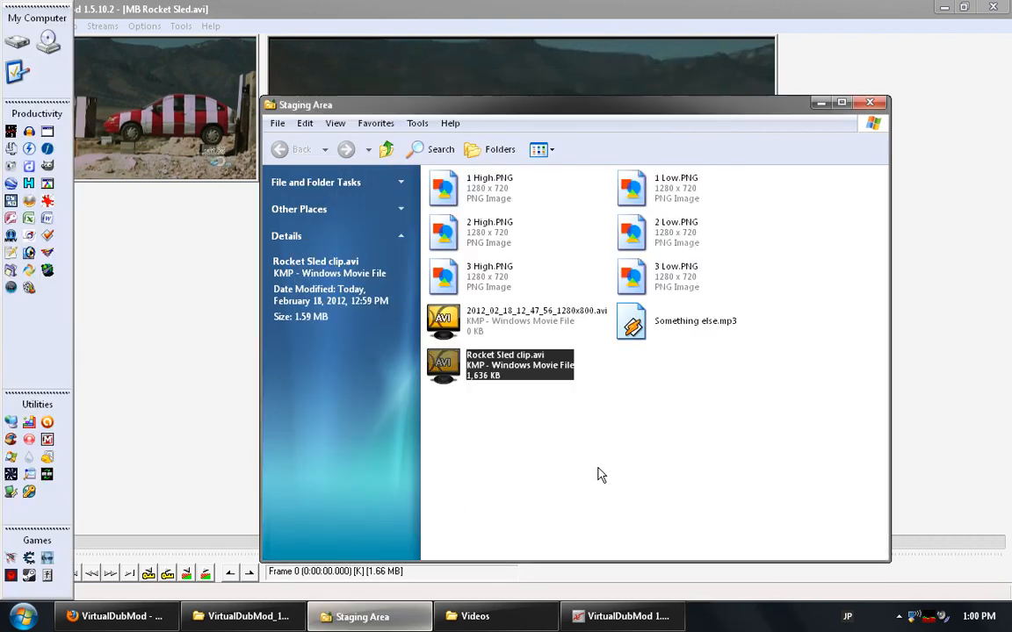
{"action": "left_click", "coordinate": [820, 103]}
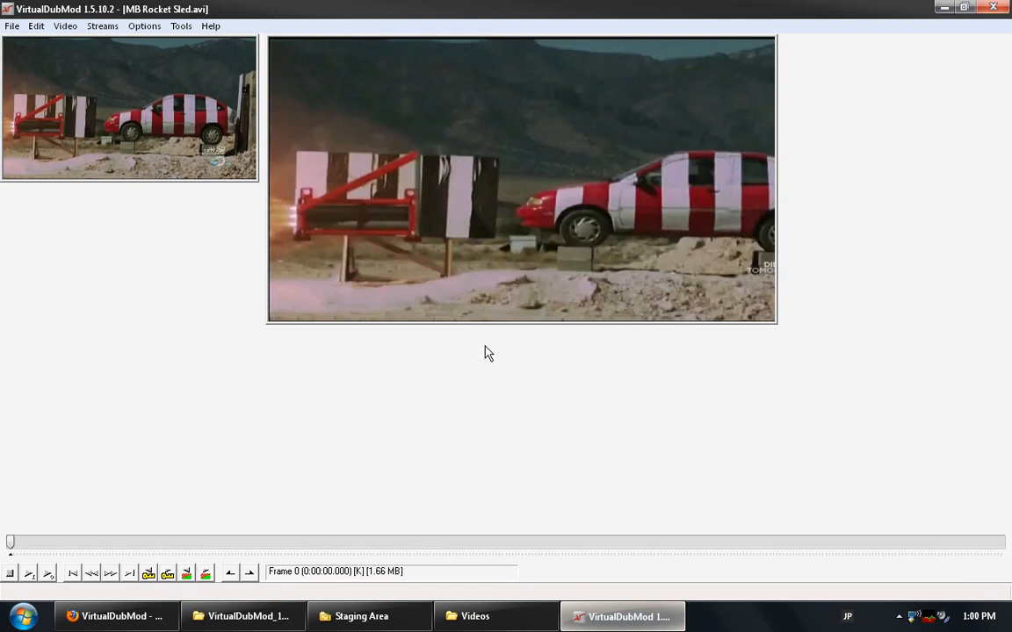